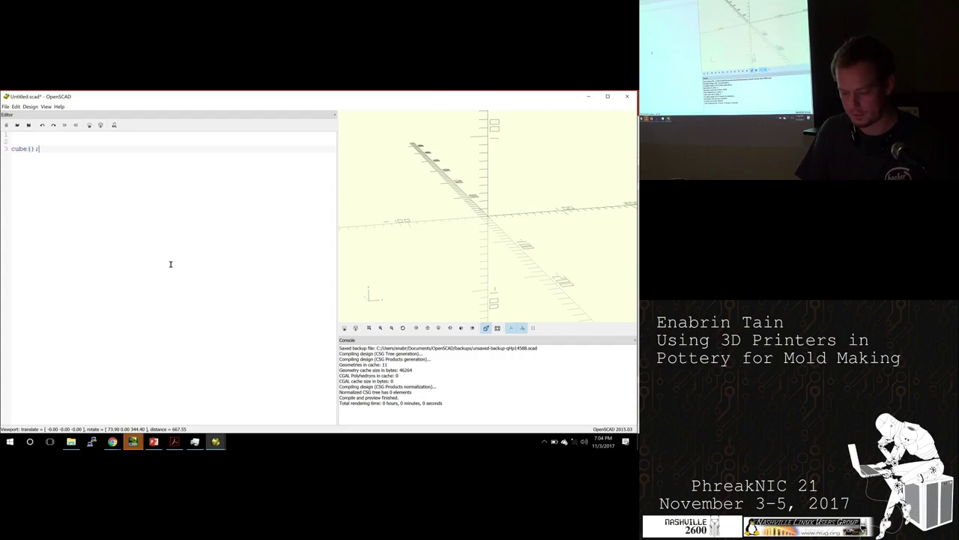
Step: Give the cube the dimensions [1,1,1] and preview the model
type("[]")
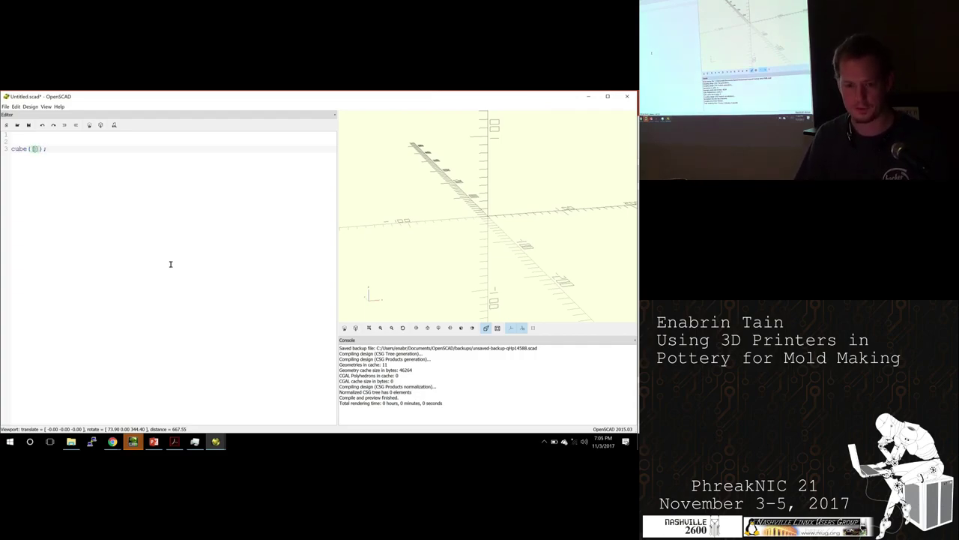
type("1,1,")
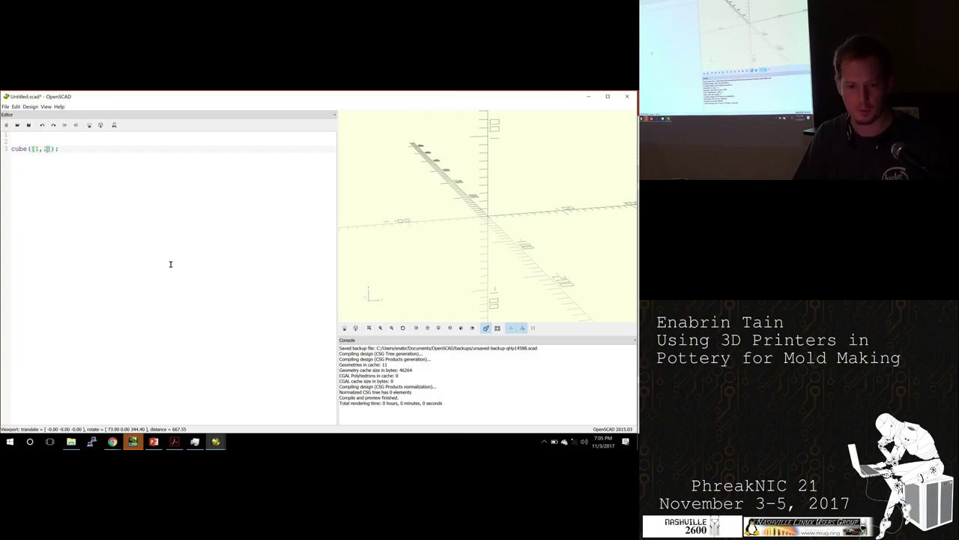
type("1")
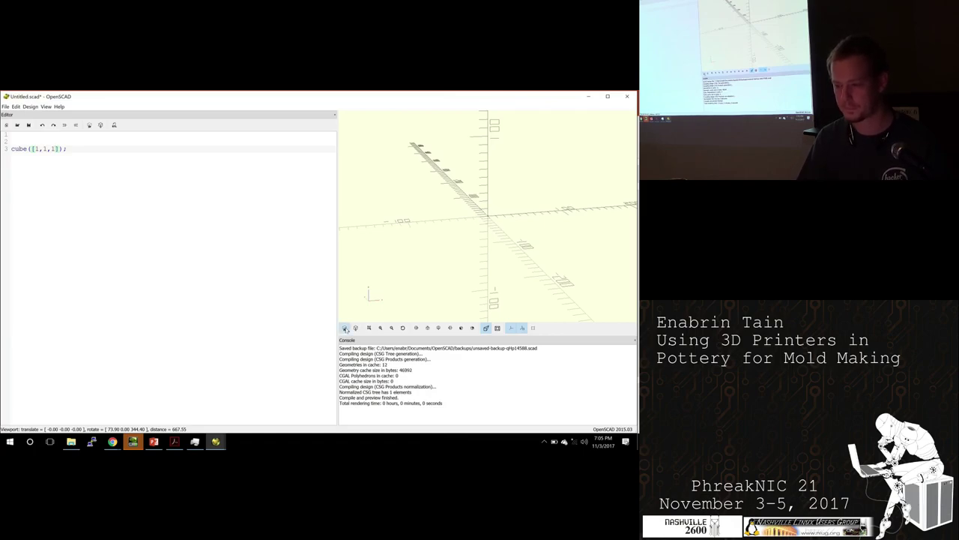
scroll(444, 190, "up", 8)
scroll(443, 190, "up", 3)
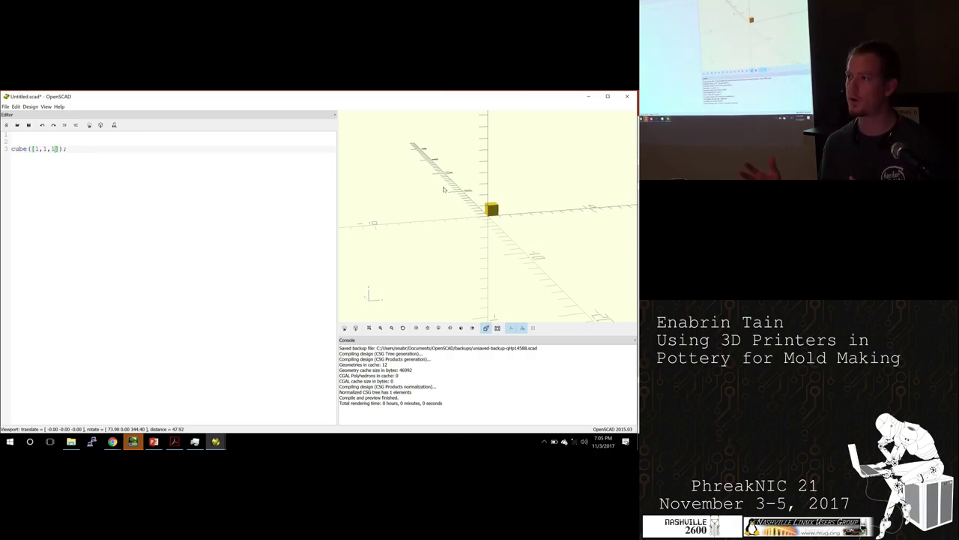
Step: Define the conversion variable in2mm = 25.4 on its own line above the cube statement
key("Up")
key("Up")
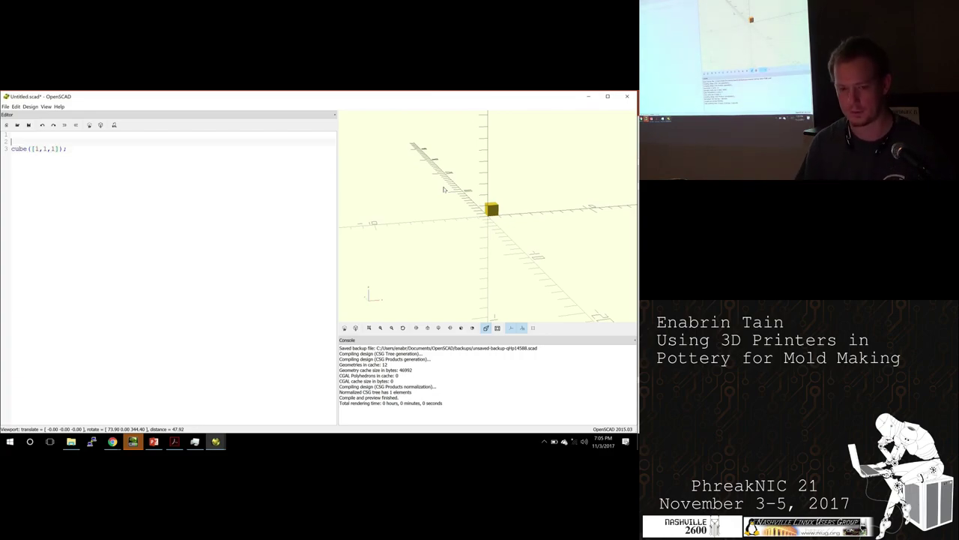
key("Return")
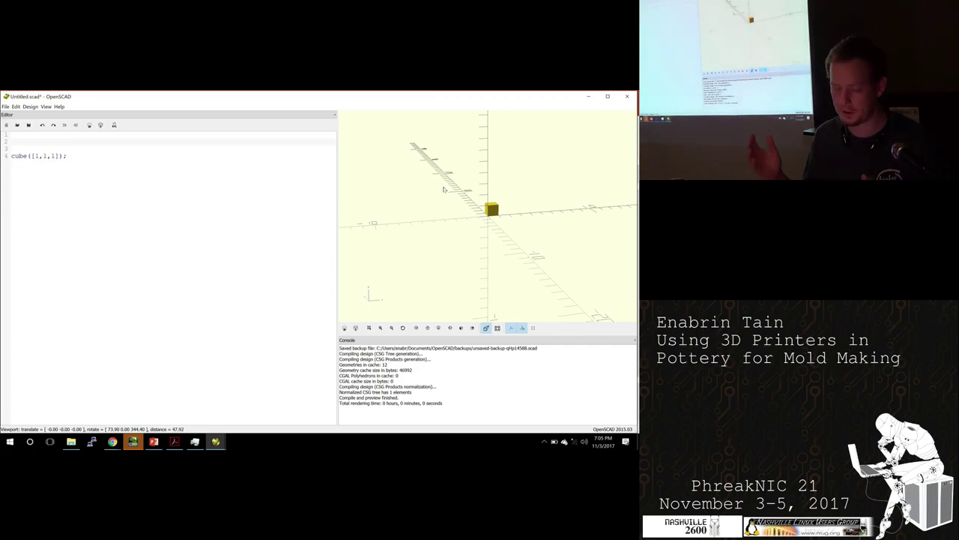
type("//")
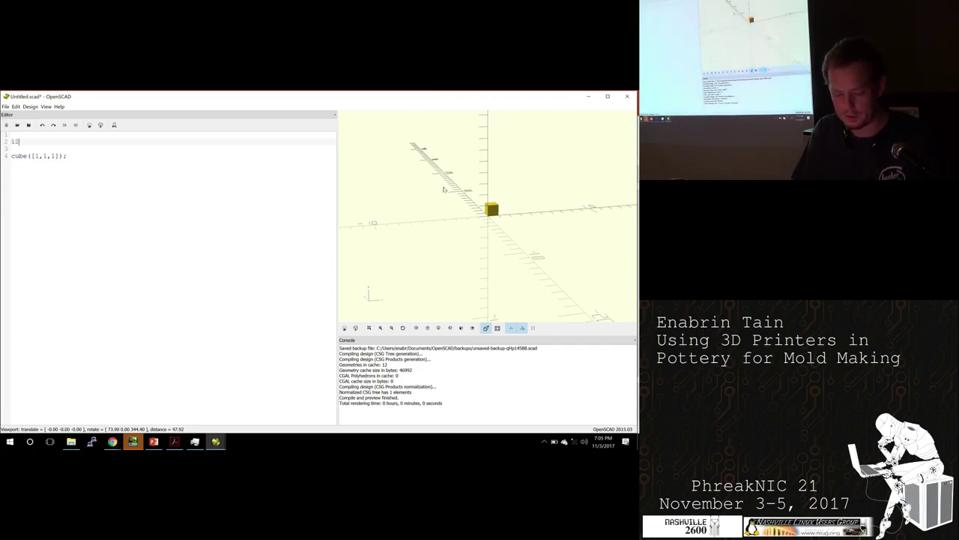
type("/")
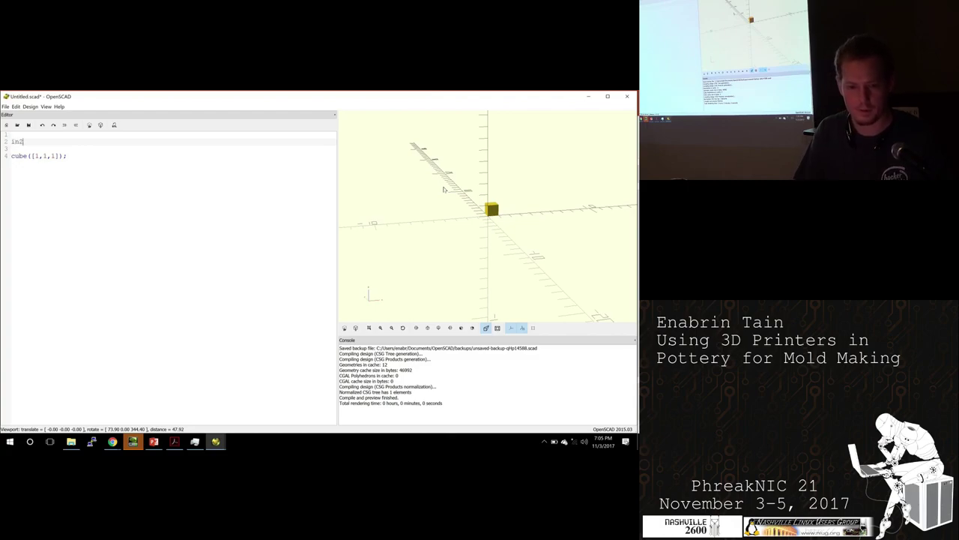
type("mm = 25.4;")
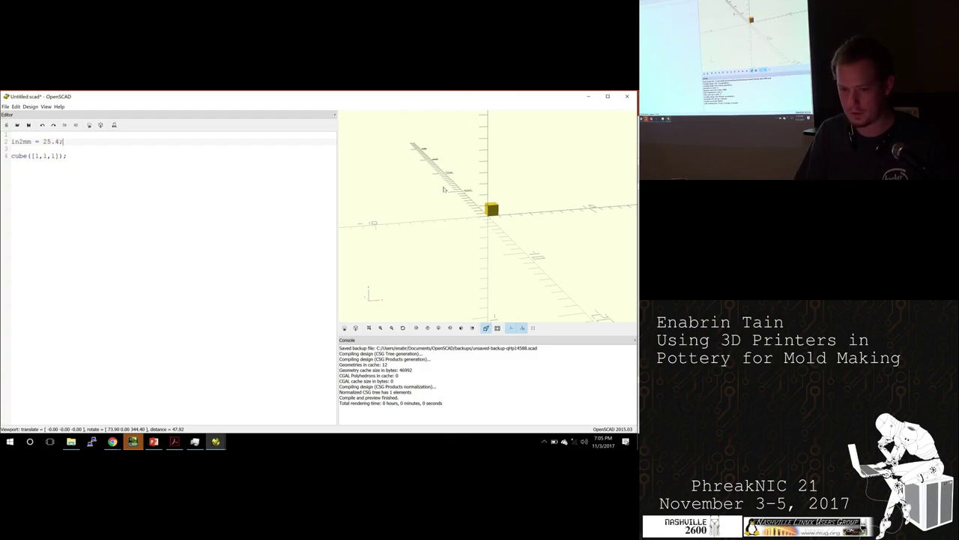
Step: Add a sphere with radius r=in2mm below the cube statement and preview the whole shape
key("Down")
key("Down")
key("End")
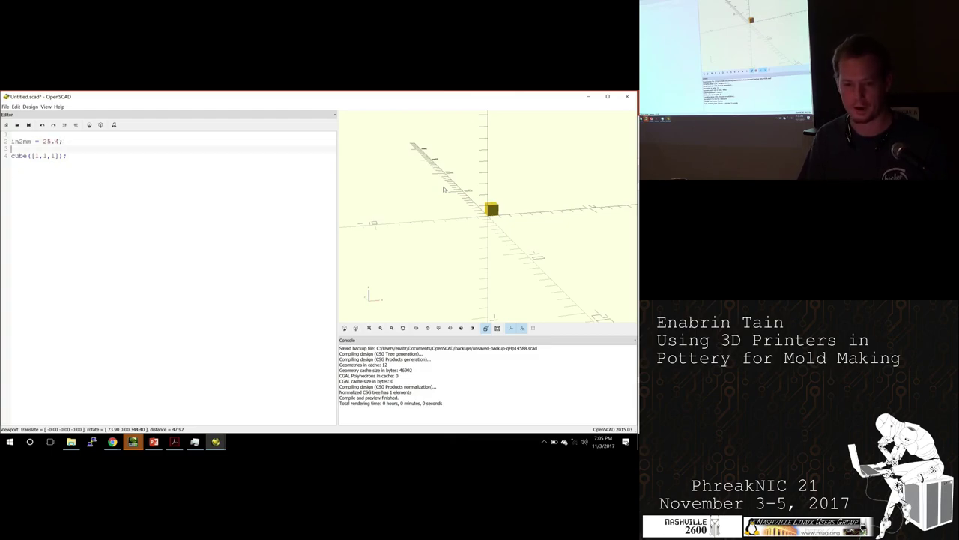
key("Return")
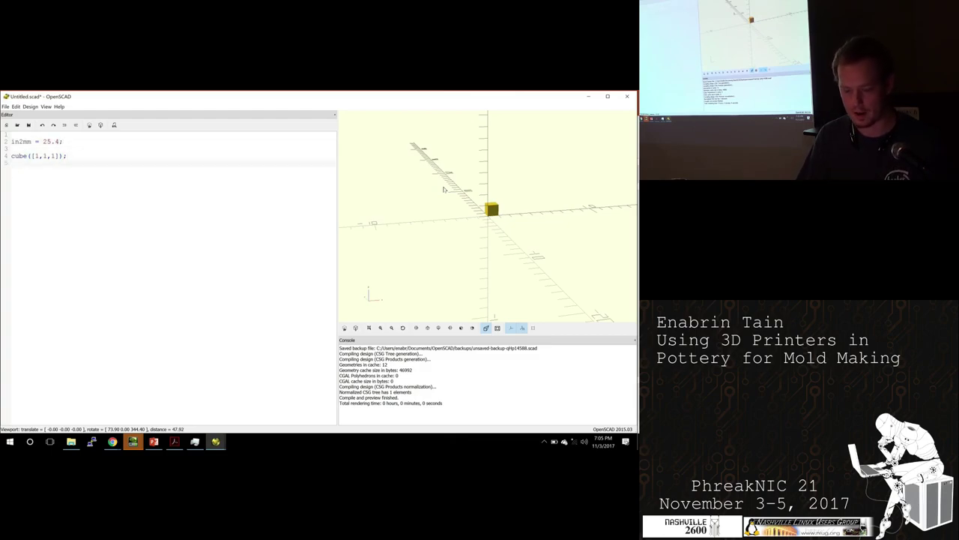
key("Return")
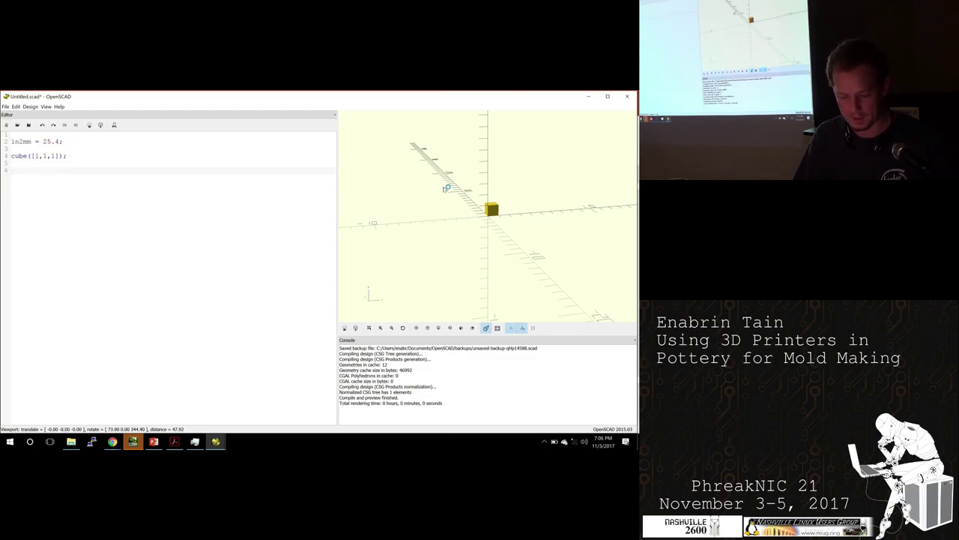
type("sphere()")
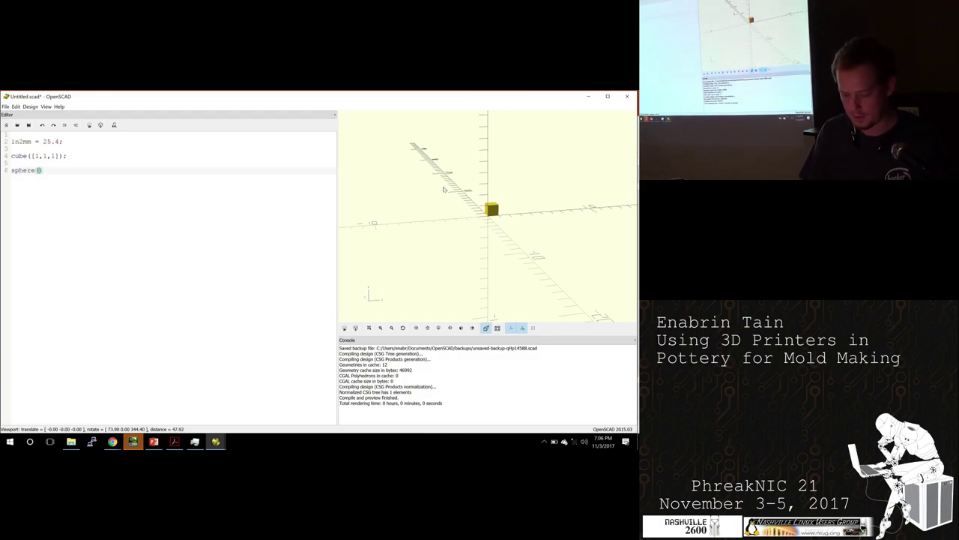
type("r=")
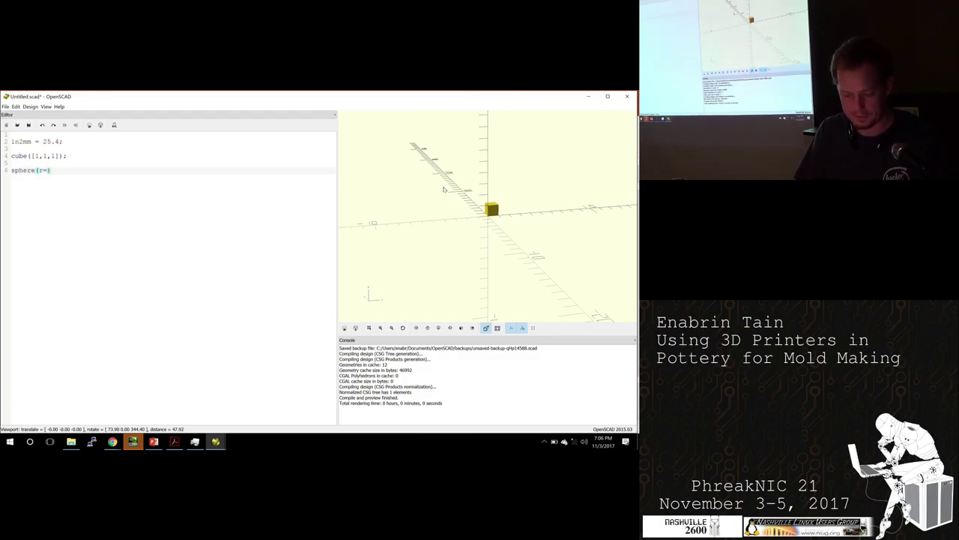
type("in2mm")
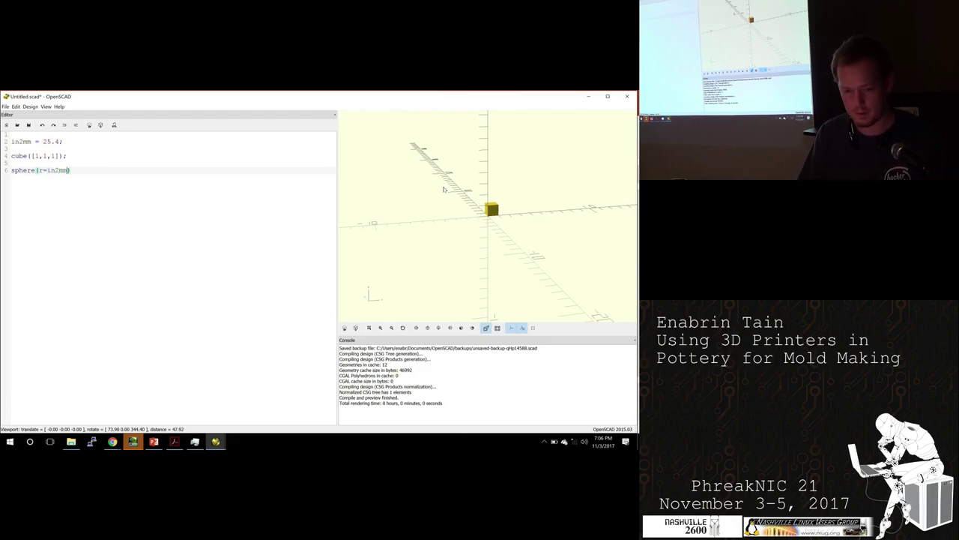
type(";")
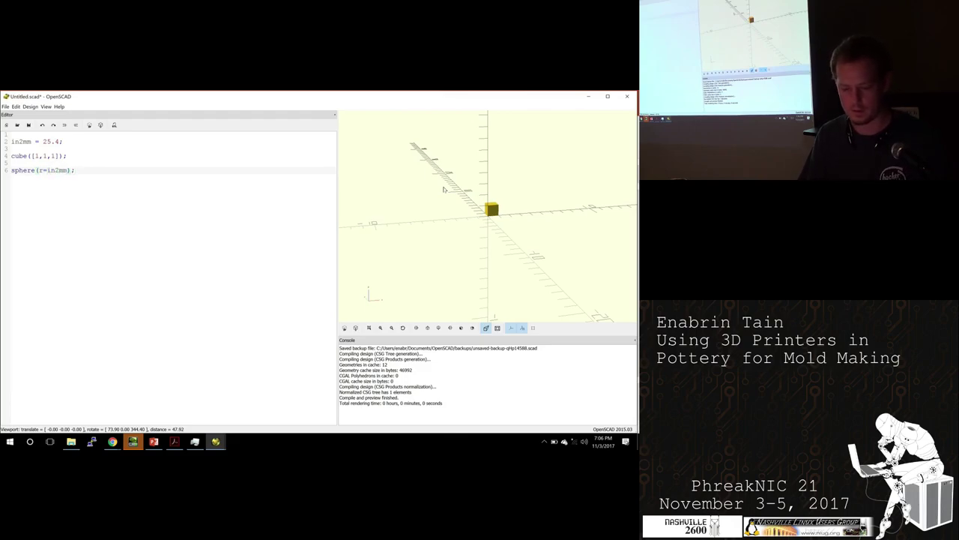
key("F5")
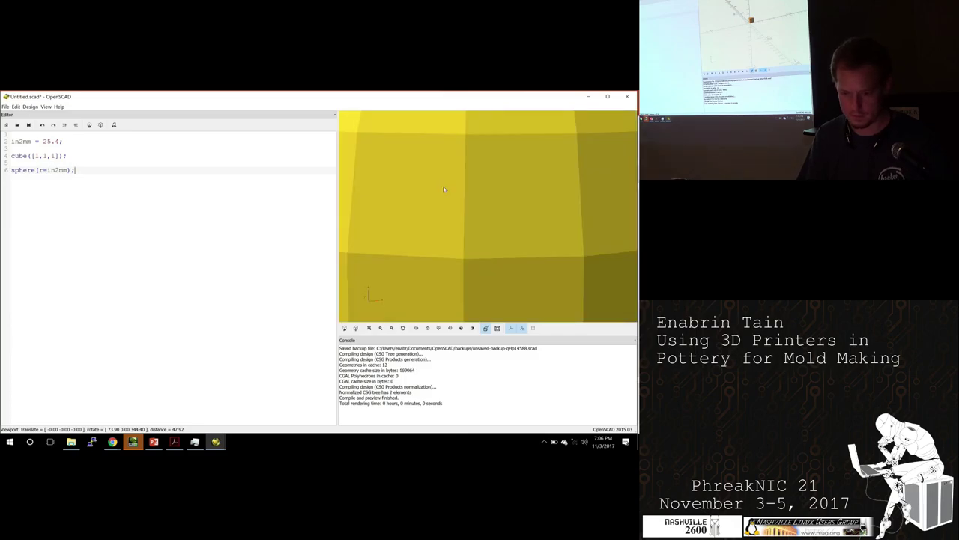
scroll(444, 190, "down", 10)
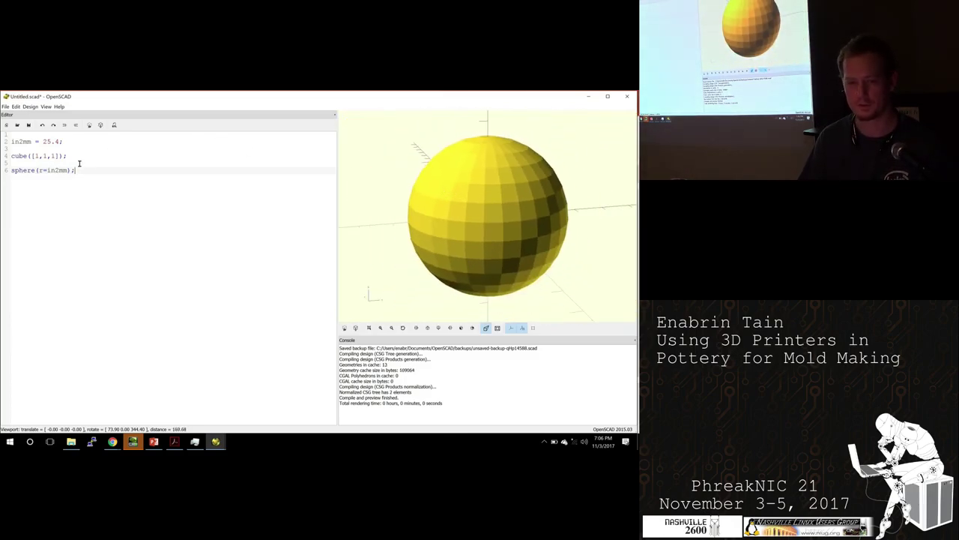
Step: Insert $fn= 90; as the first line of the script and preview the sphere
left_click(79, 141)
key("Up")
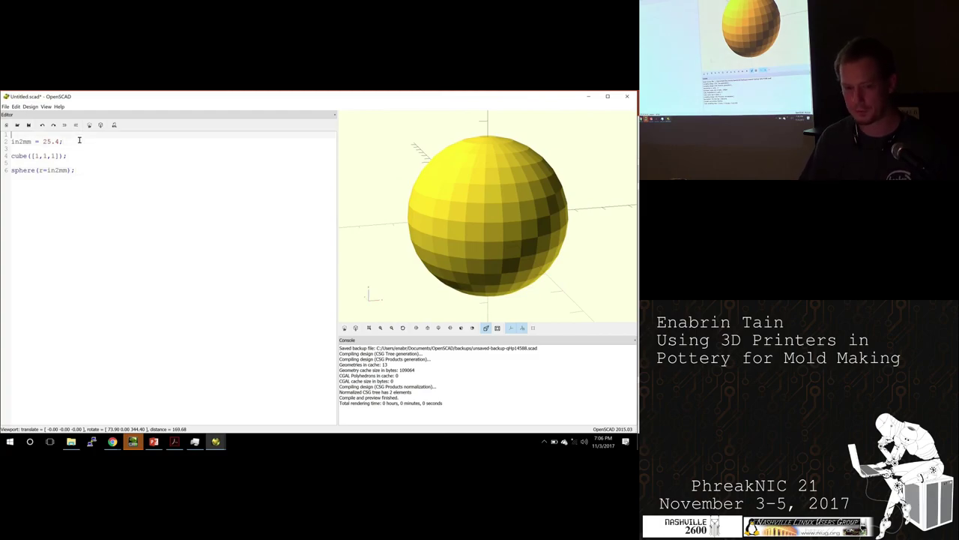
key("Return")
key("Up")
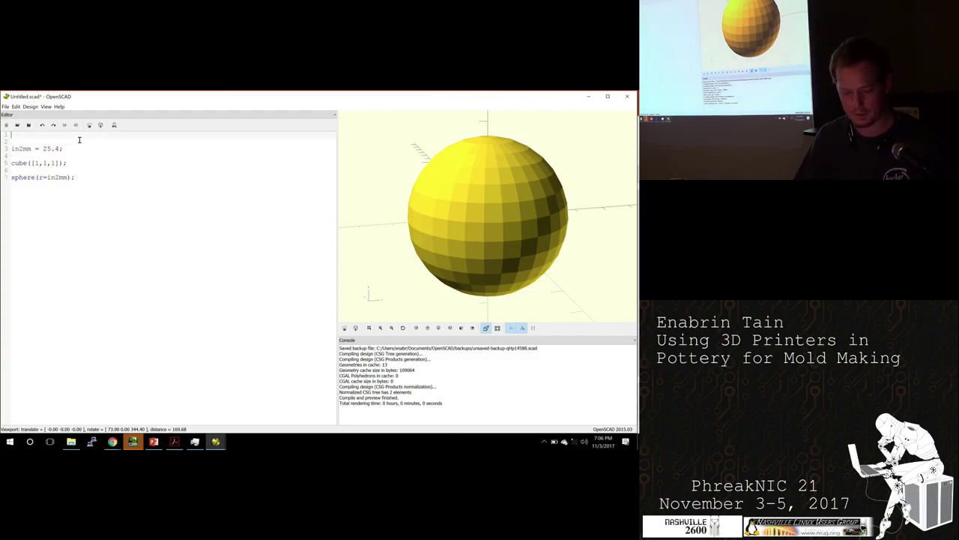
type("$fn")
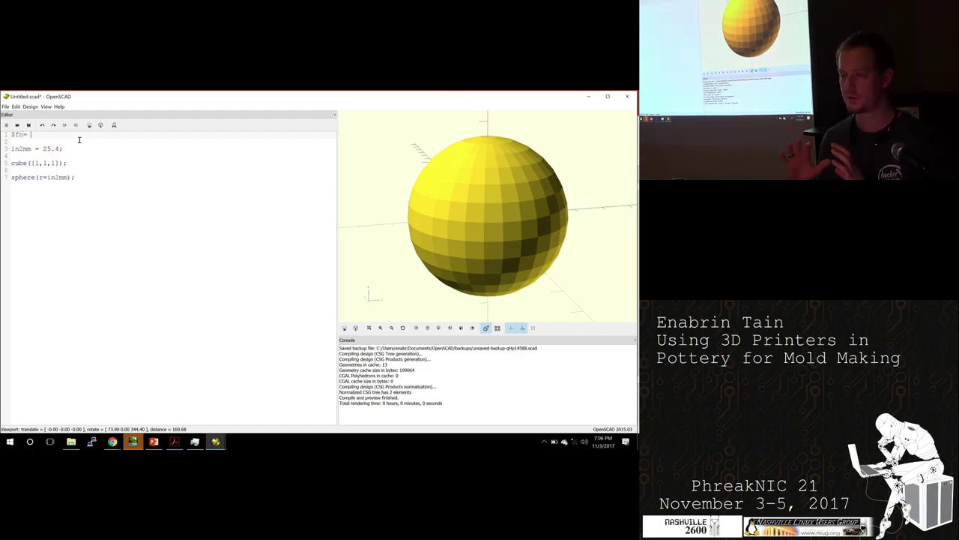
type("= 90;")
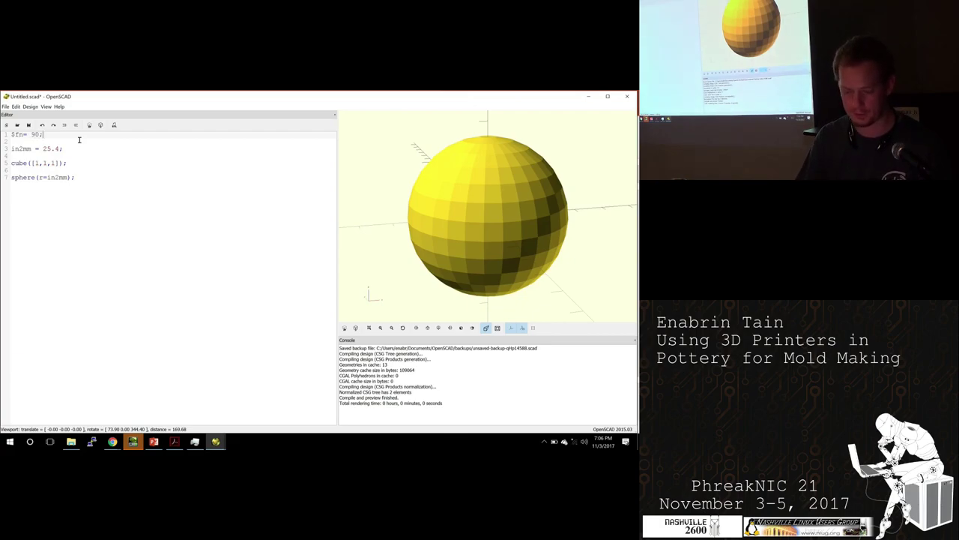
key("F5")
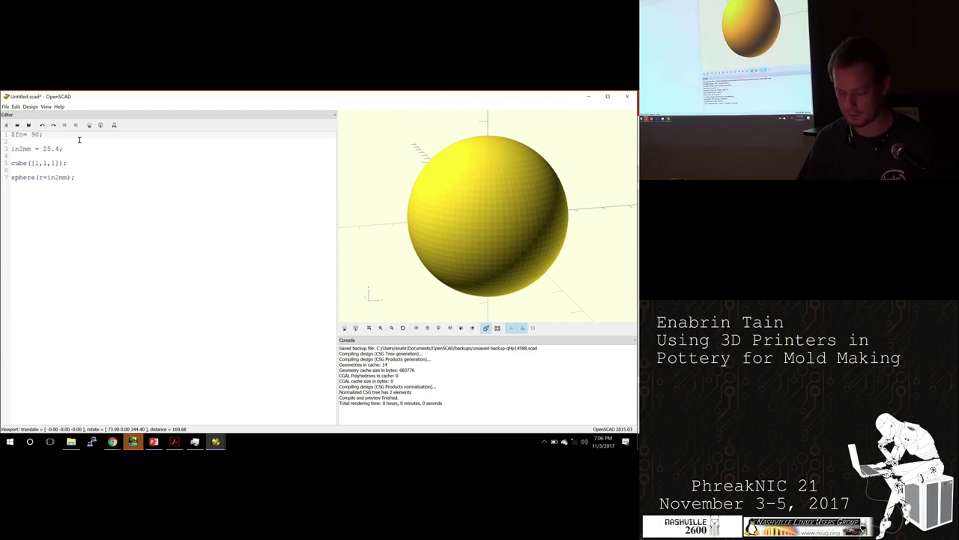
Step: Set the $fn value to 180 and preview the sphere
key("BackSpace")
key("BackSpace")
type("100")
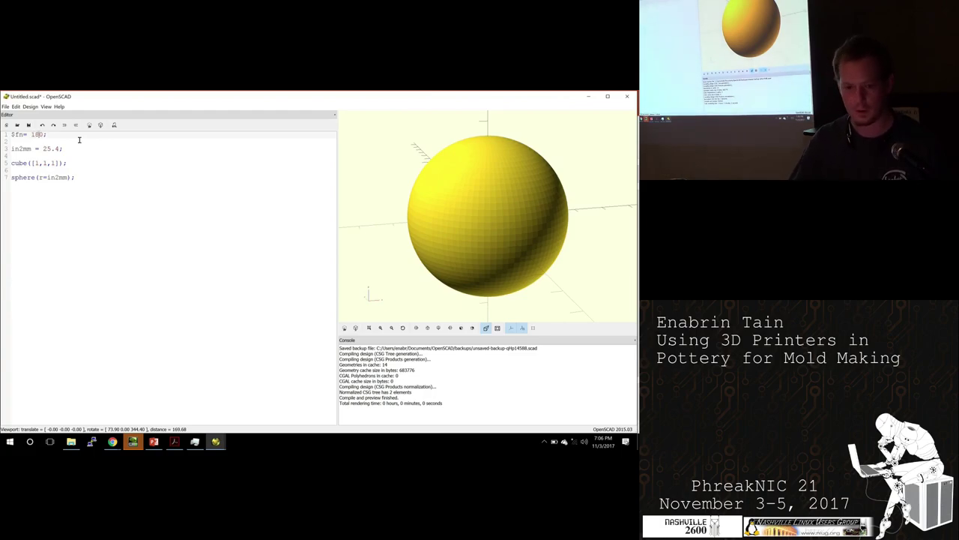
key("F5")
key("shift+Left")
key("shift+Left")
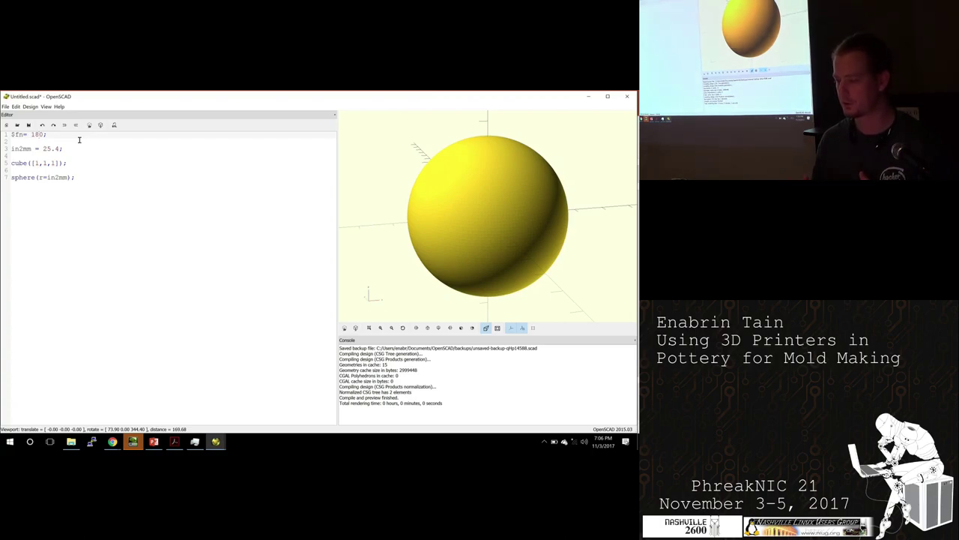
type("80")
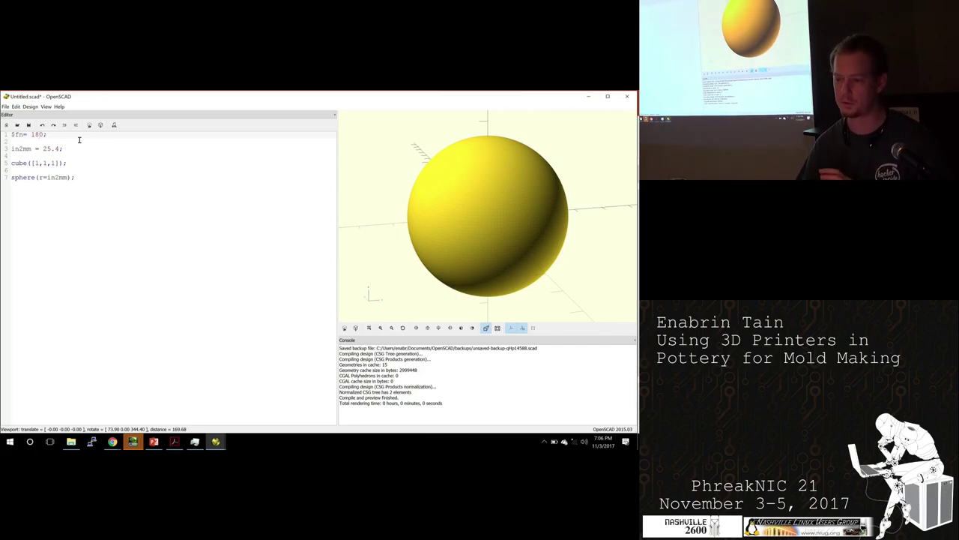
Step: Set the $fn value to 10 and preview the sphere
key("Left")
key("BackSpace")
key("BackSpace")
type("1")
key("F5")
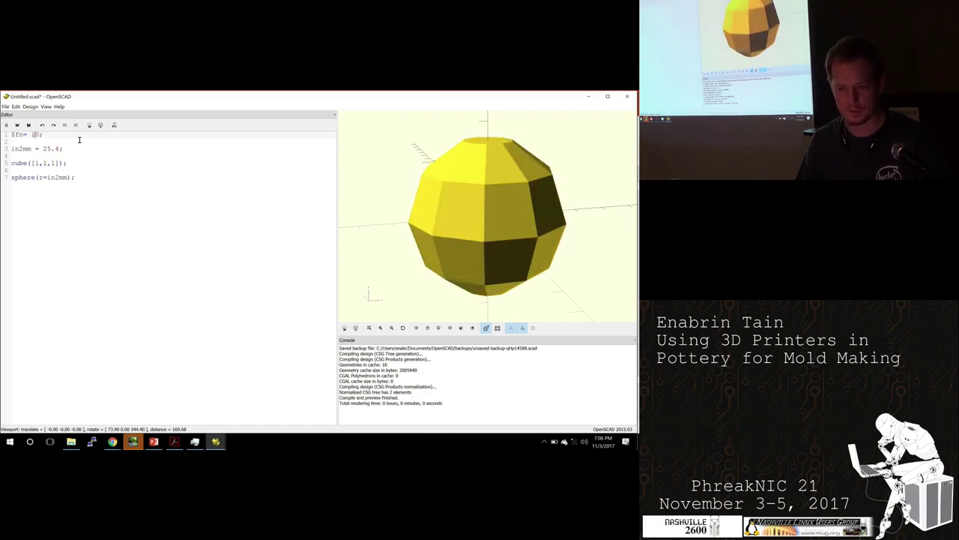
key("shift+Left")
key("shift+Left")
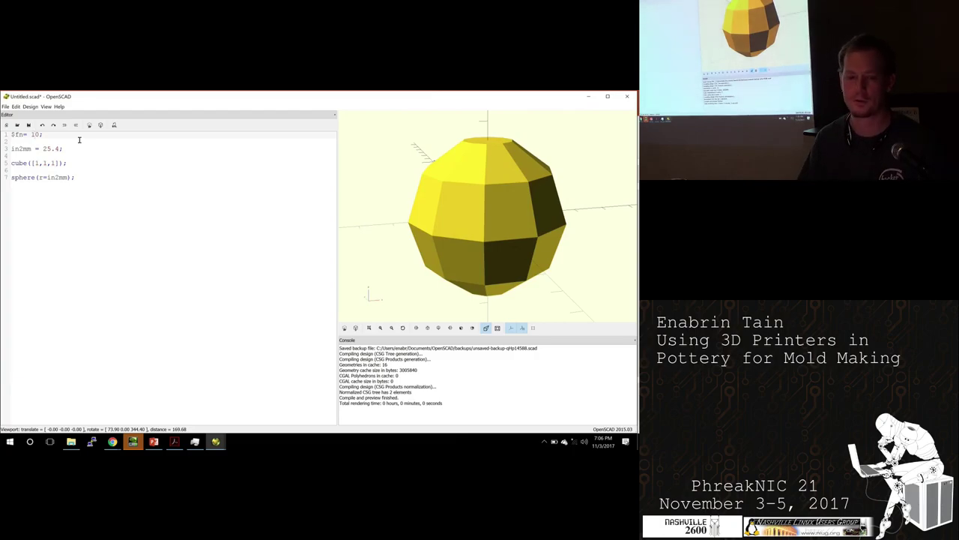
Step: Add an empty line at the script's end and set the cube's first dimension to 5*in2mm
left_click(127, 196)
key("Return")
key("Up")
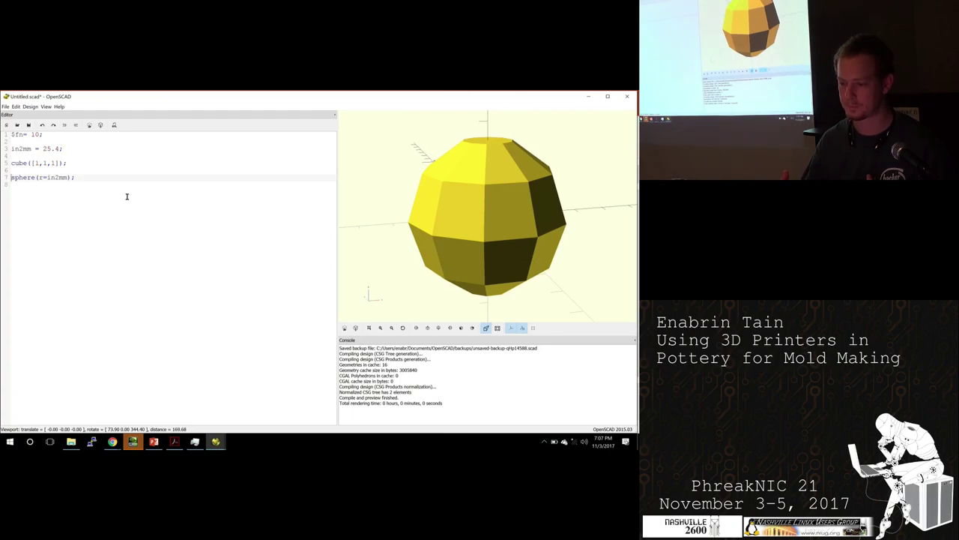
key("Up")
key("Up")
key("Right")
key("Right")
key("Right")
key("Right")
key("BackSpace")
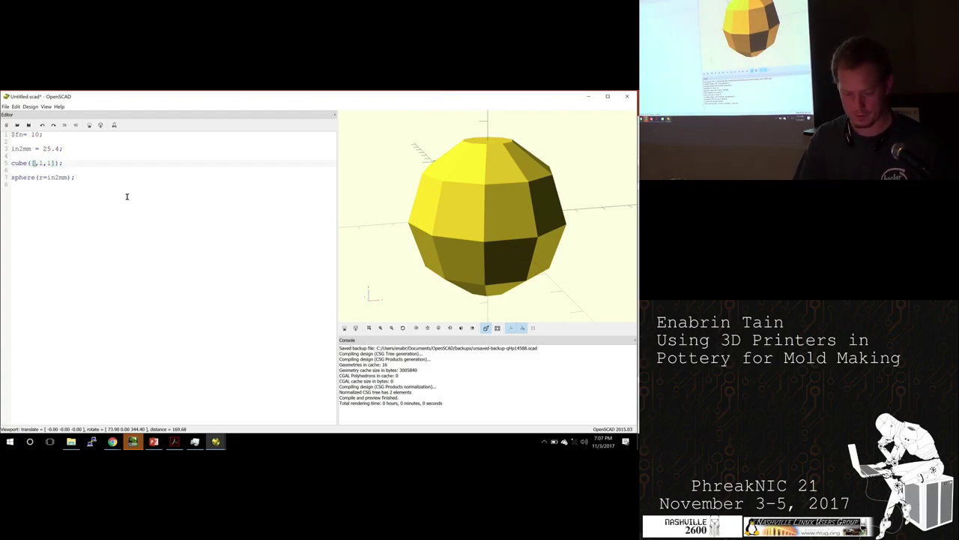
type("5*in2mm")
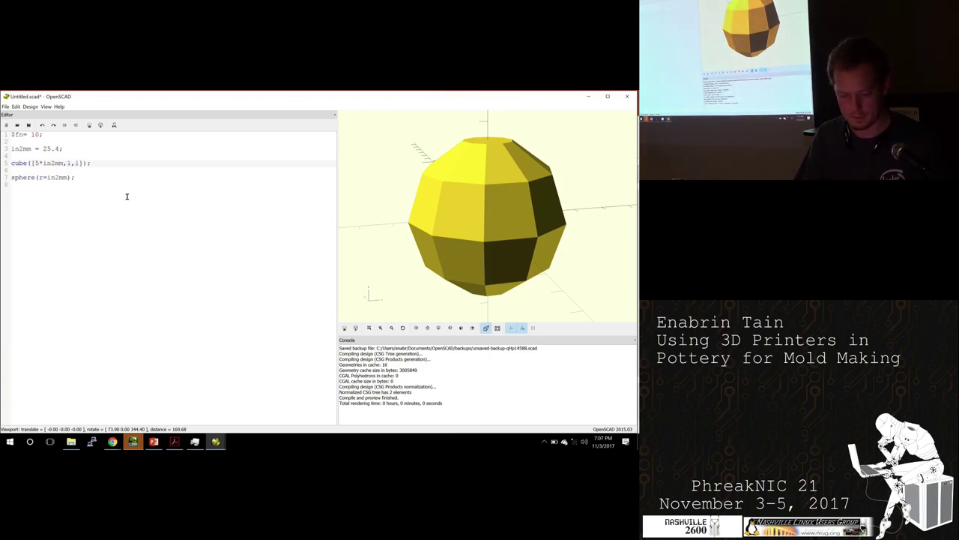
Step: Set the cube's second dimension to in2mm/2
key("BackSpace")
type("7")
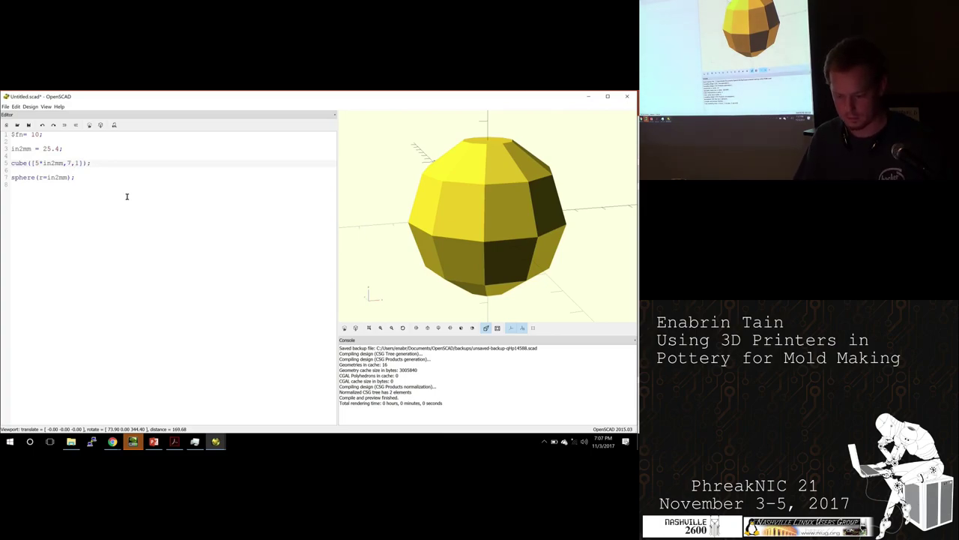
key("BackSpace")
type("in")
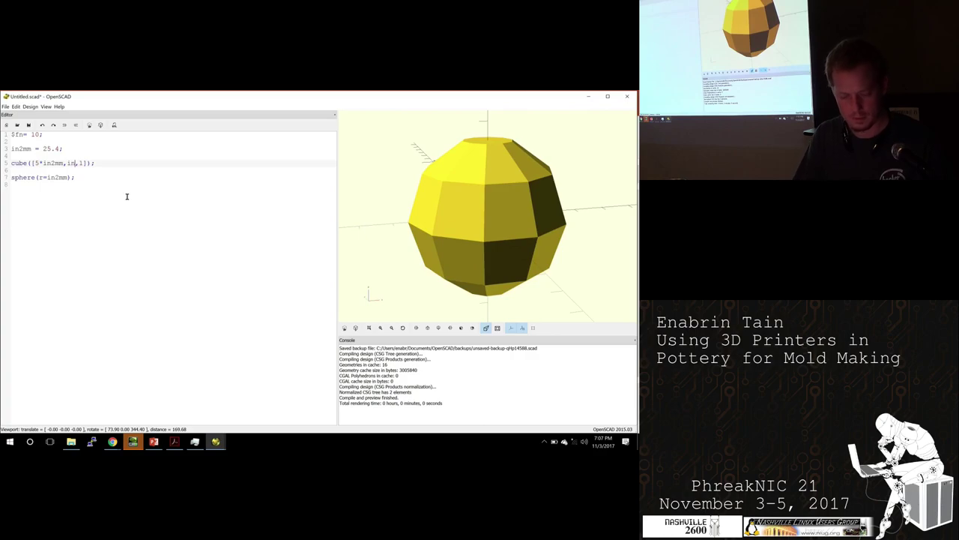
type("2mm/2")
Step: Set the cube's third dimension to in2mm and preview the model
key("Right")
key("Right")
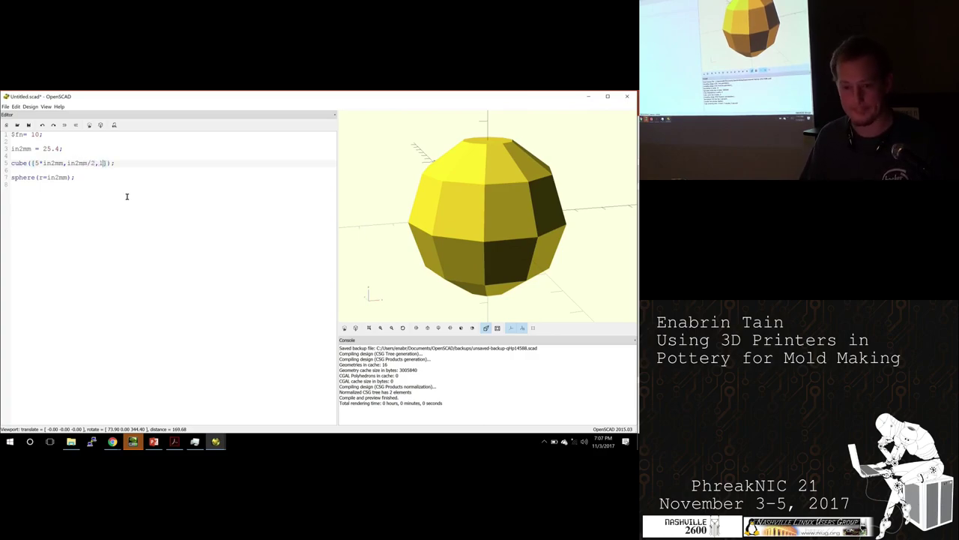
key("BackSpace")
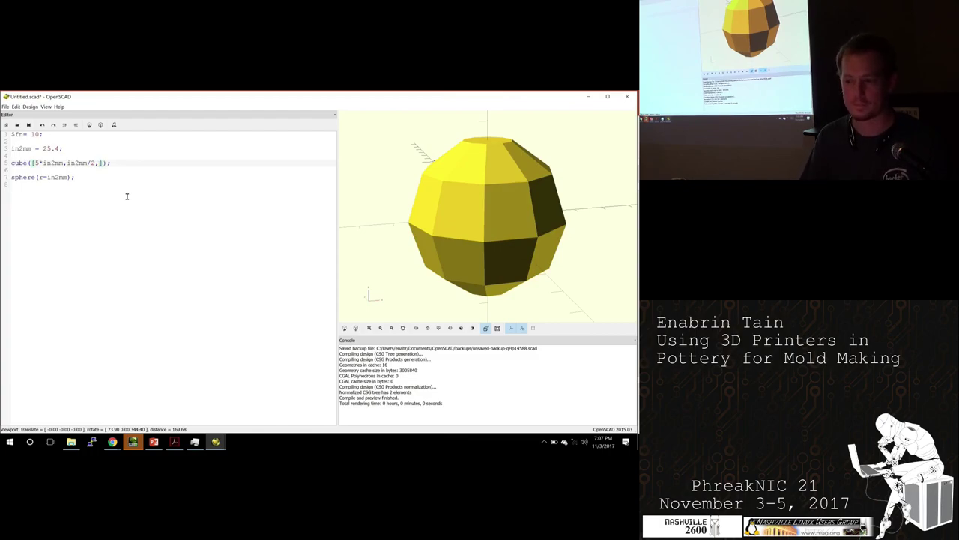
mouse_move(401, 234)
left_mouse_down()
mouse_move(410, 246)
mouse_move(400, 240)
left_mouse_up()
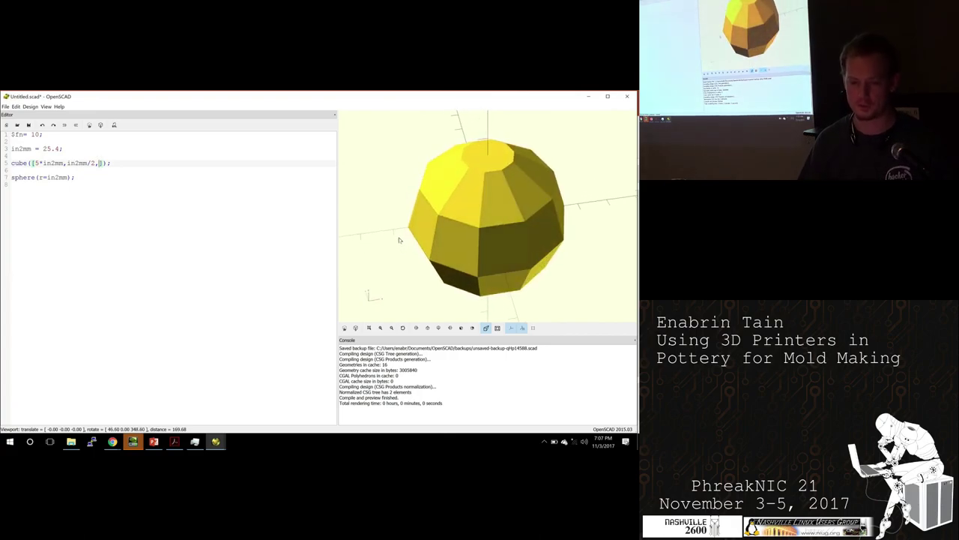
scroll(399, 240, "down", 2)
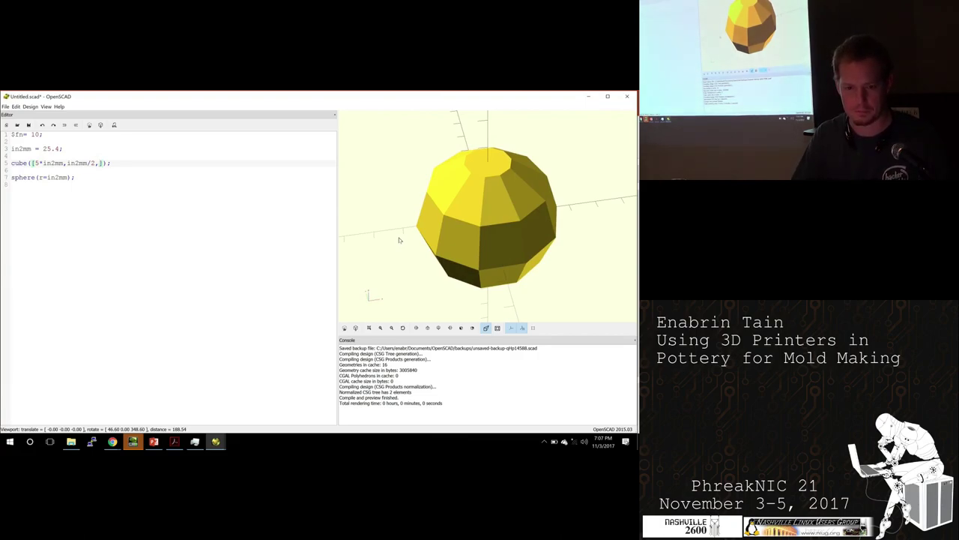
type("in")
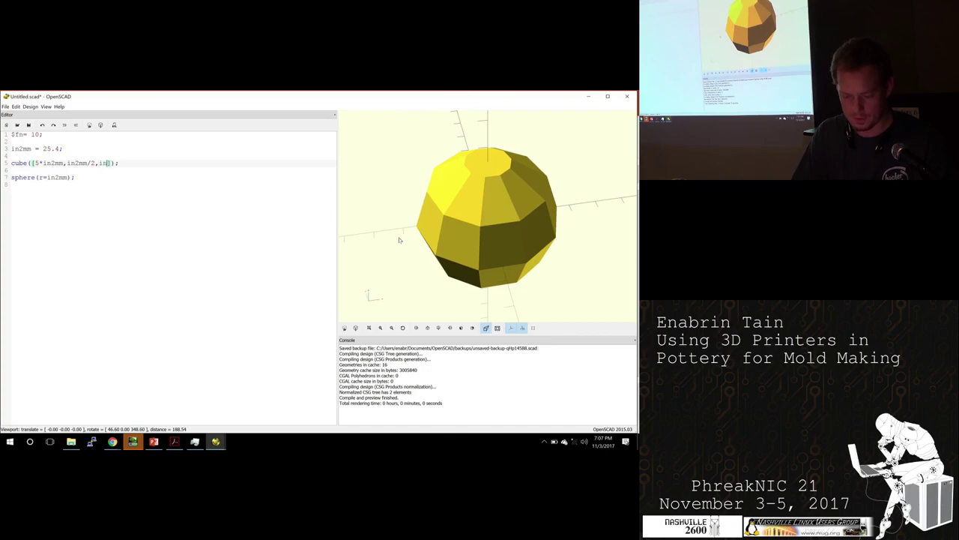
type("2mm")
key("F5")
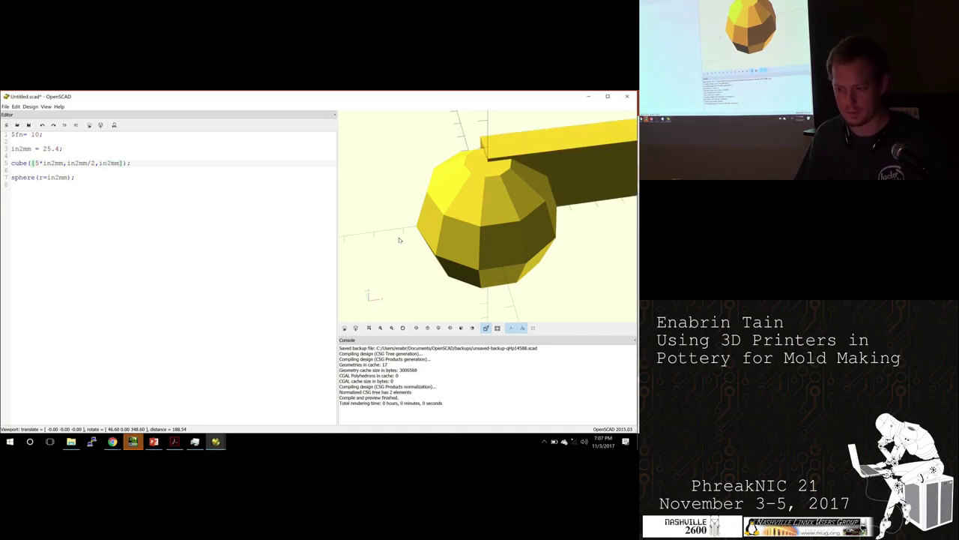
scroll(593, 216, "down", 5)
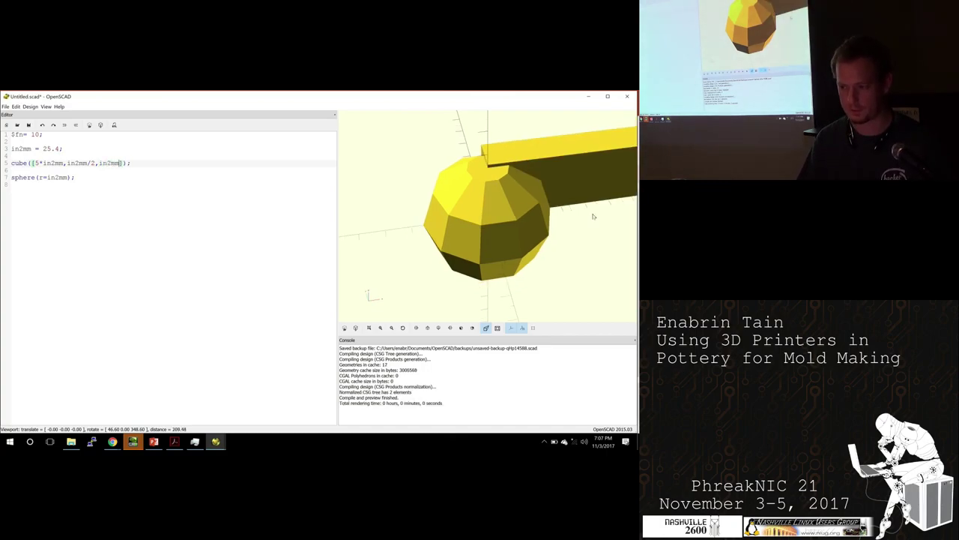
scroll(593, 216, "down", 3)
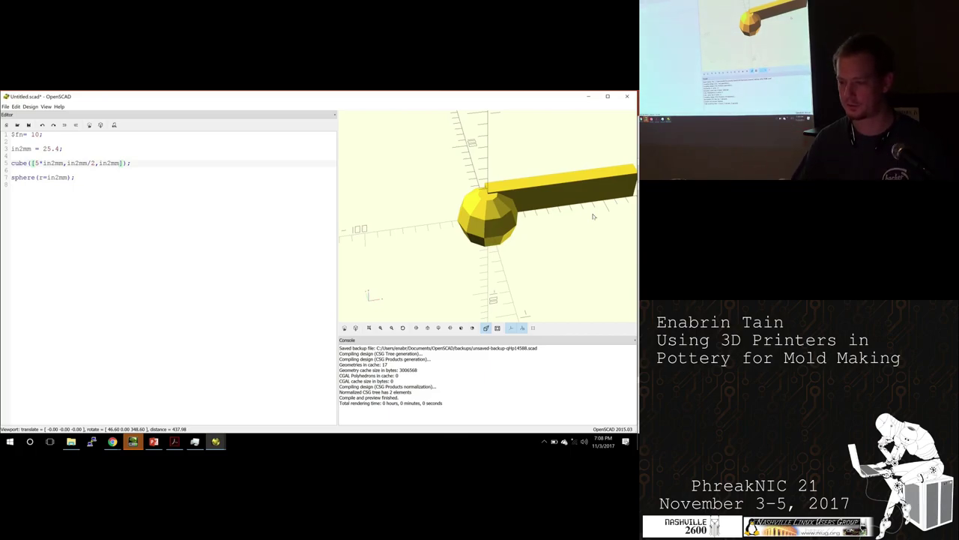
mouse_move(562, 247)
left_mouse_down()
mouse_move(546, 246)
mouse_move(562, 245)
left_mouse_up()
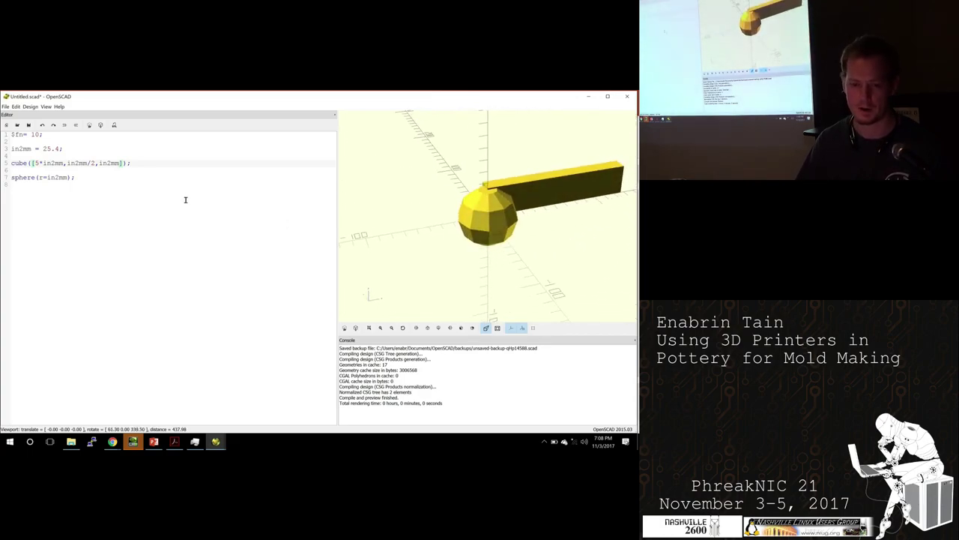
Step: Wrap the cube and sphere statements in a union(){ } block
left_click(186, 159)
key("Return")
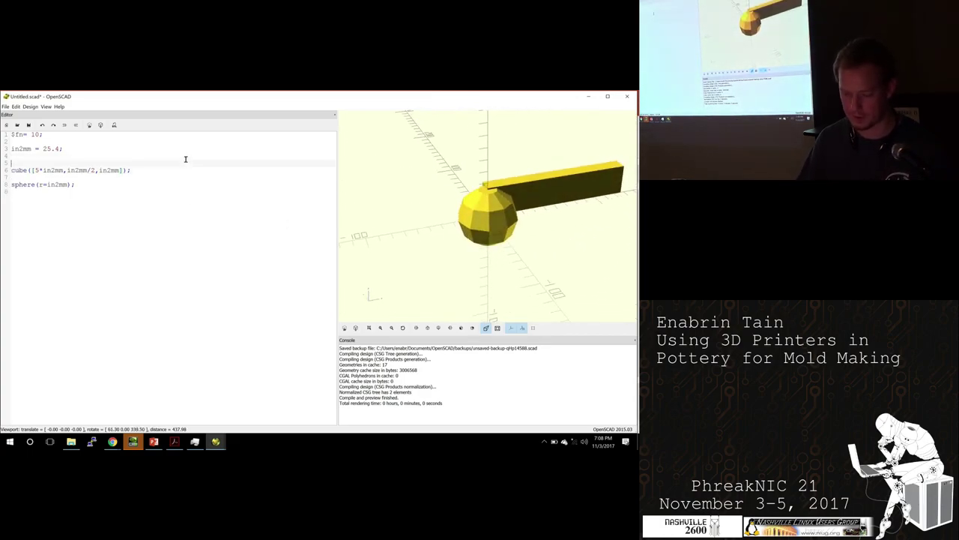
type("union(){")
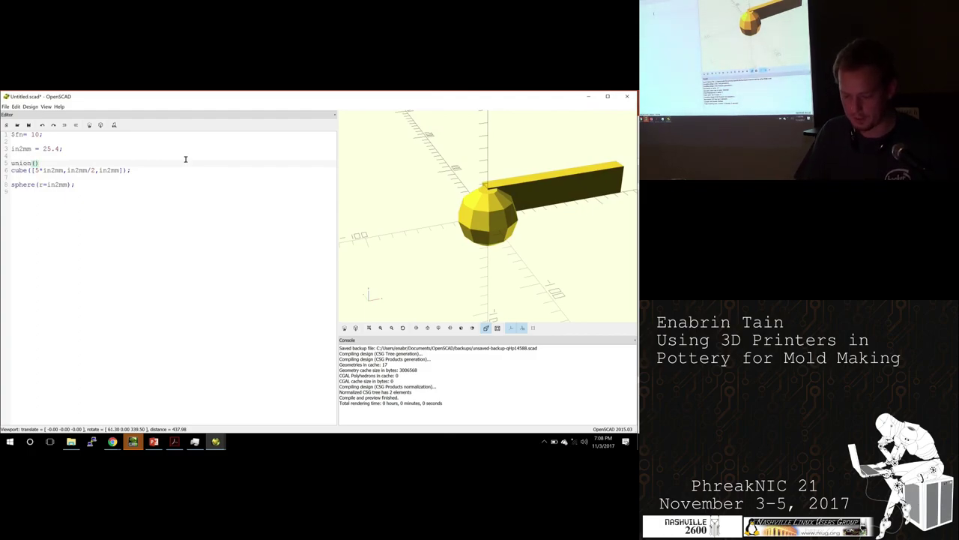
key("Down")
key("Down")
key("Down")
key("Down")
key("Return")
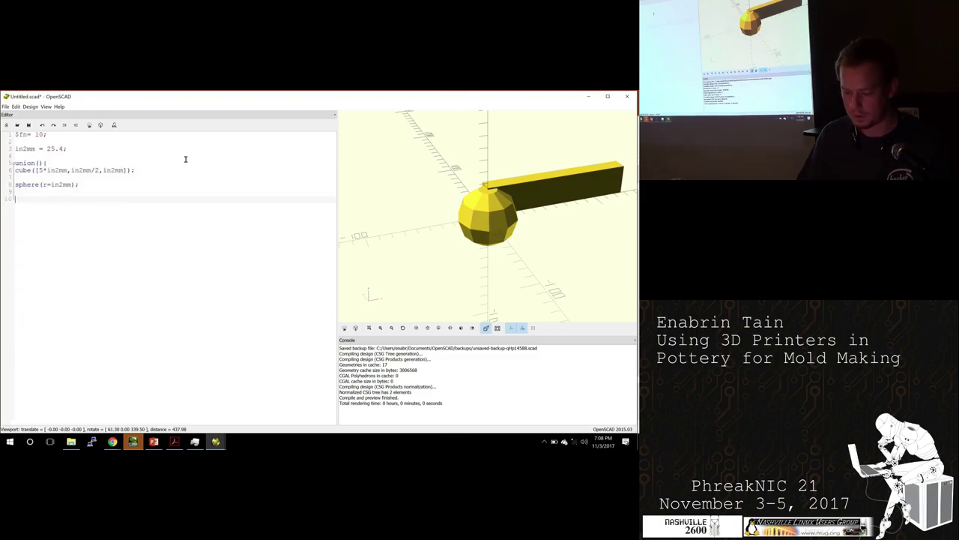
type("}")
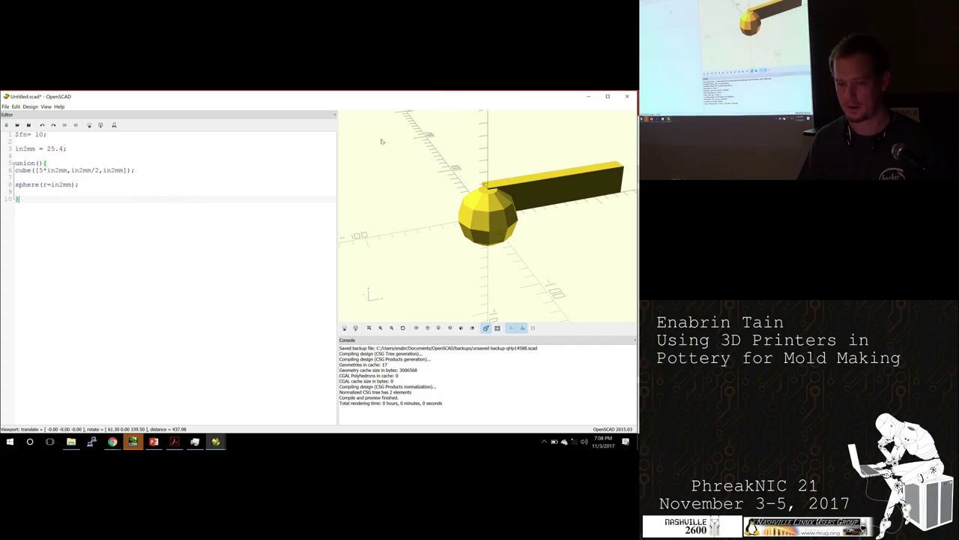
Step: Add three empty lines above the union block and two empty lines below its closing brace
left_click(123, 155)
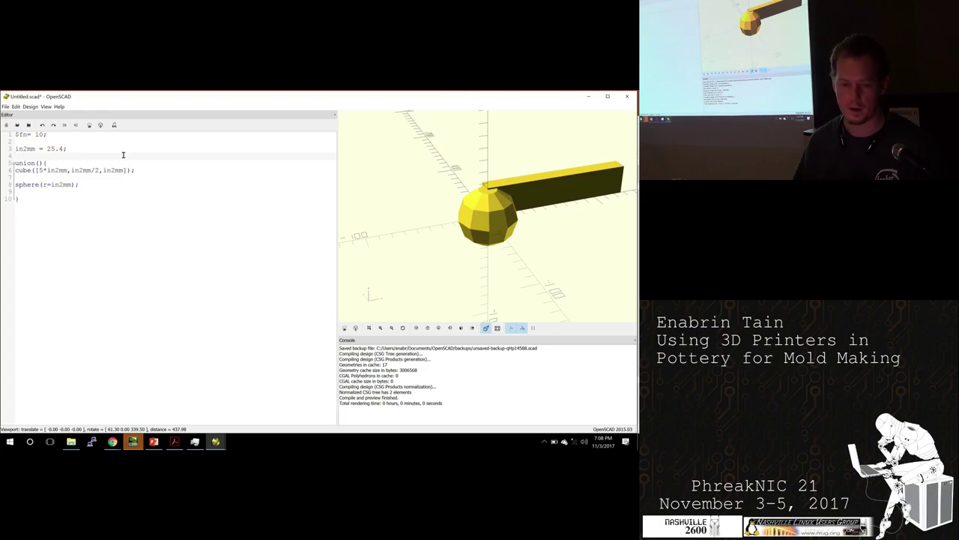
key("Return")
key("Return")
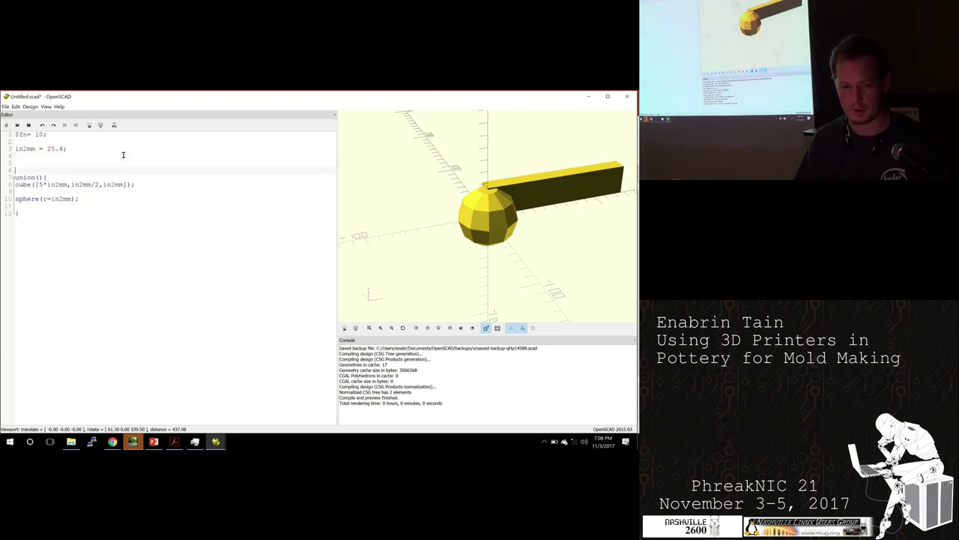
key("Return")
key("Down")
key("Down")
key("Down")
key("Down")
key("Down")
key("Down")
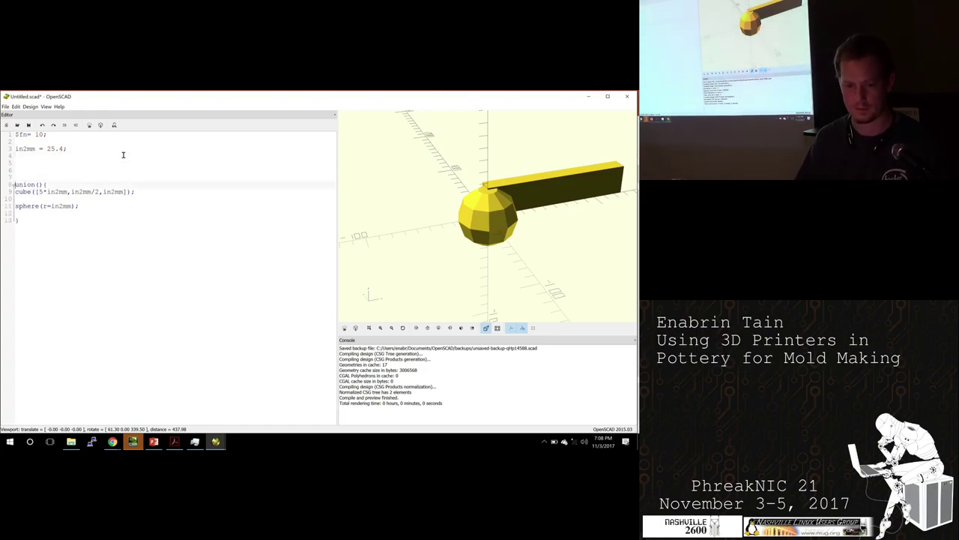
key("Return")
key("Return")
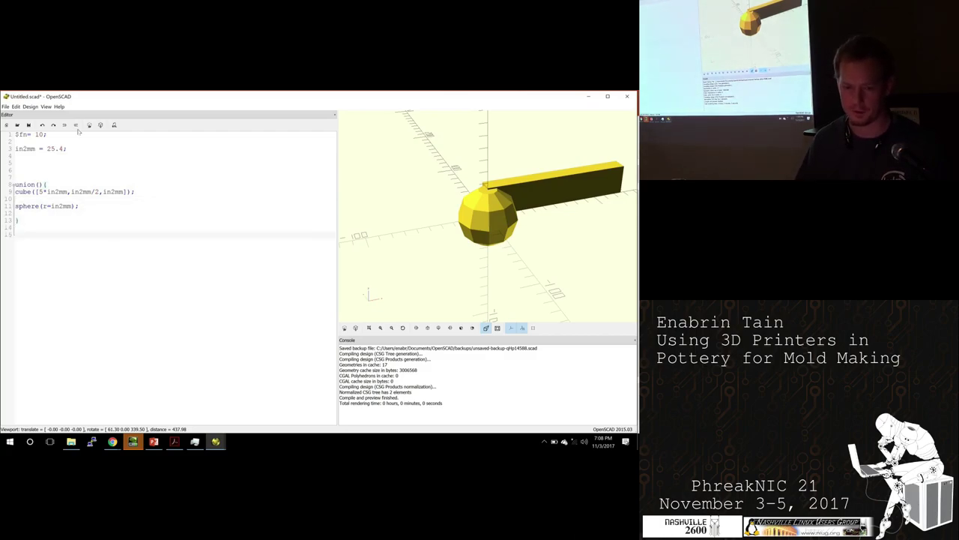
Step: Set the $fn value to 180 and preview the model
left_click(40, 134)
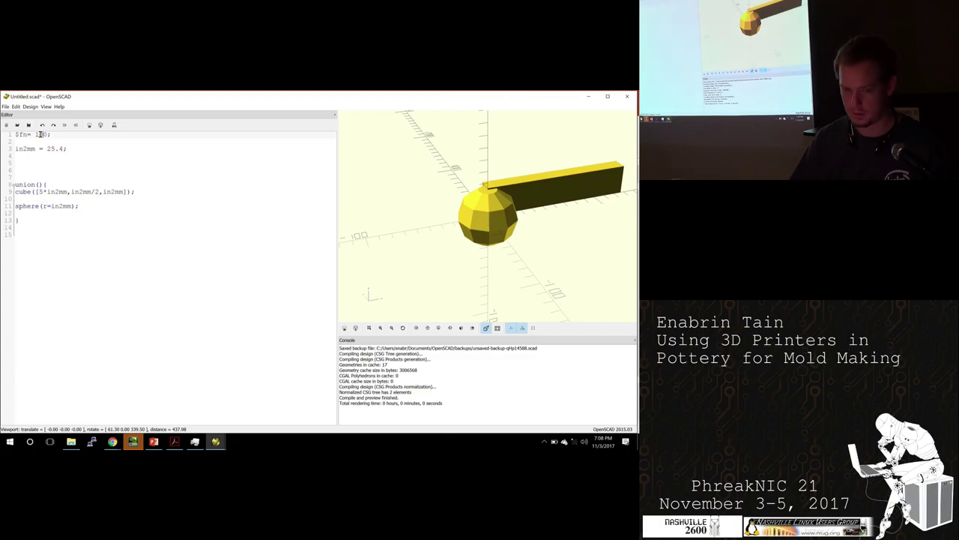
key("F5")
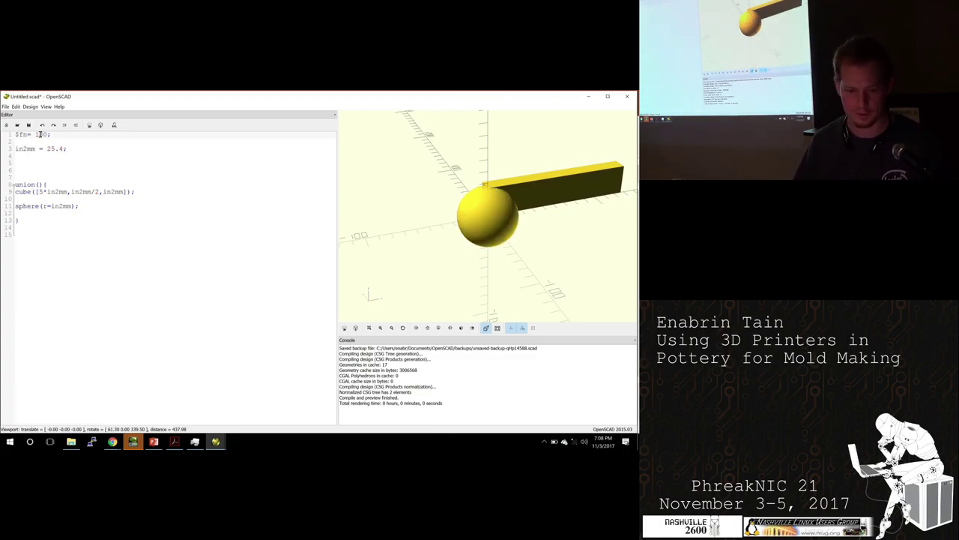
Step: Open a difference(){ block on an empty line above the union statement
left_click(44, 171)
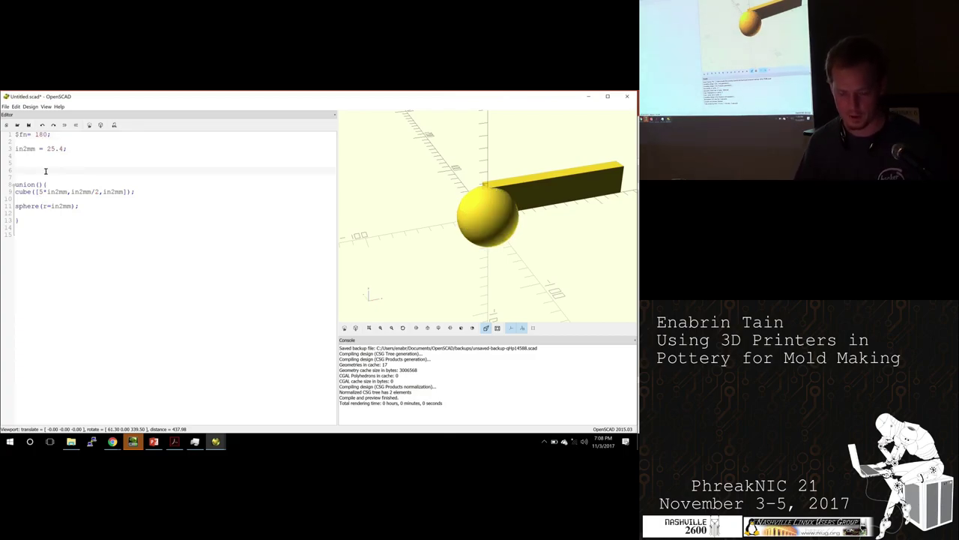
type("difference")
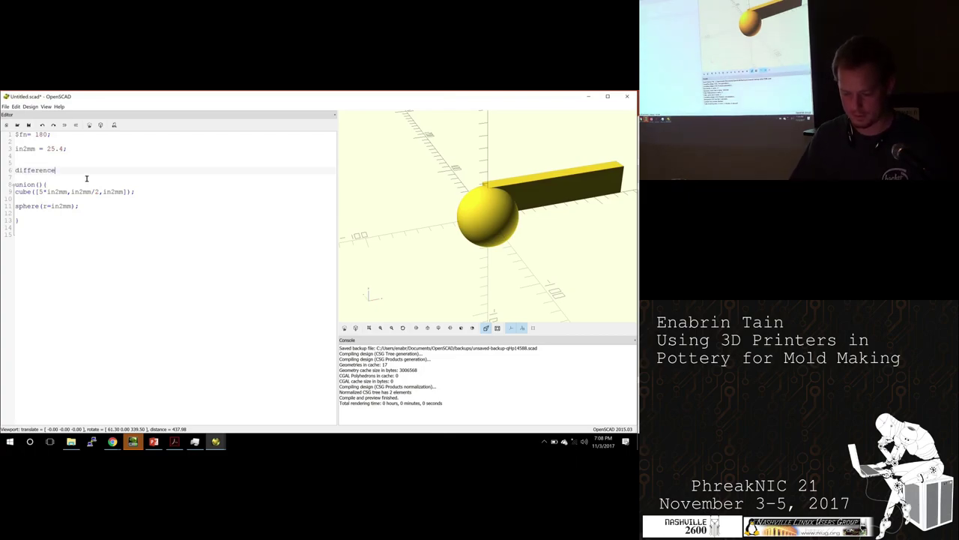
type("()")
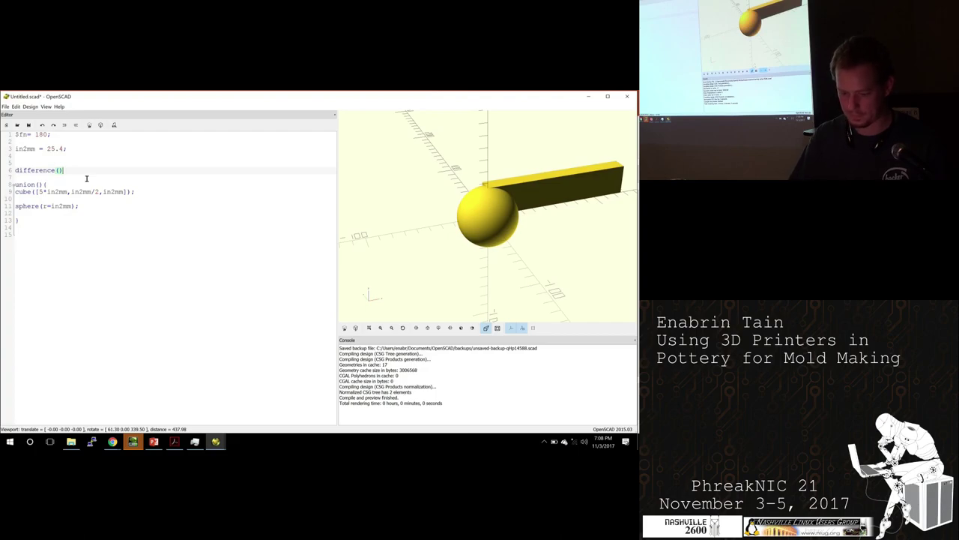
Step: Add a cylinder statement with diameter d=in2mm directly below the union block's closing brace
key("Down")
key("Down")
key("Down")
key("Down")
key("Down")
key("Down")
key("Down")
key("Down")
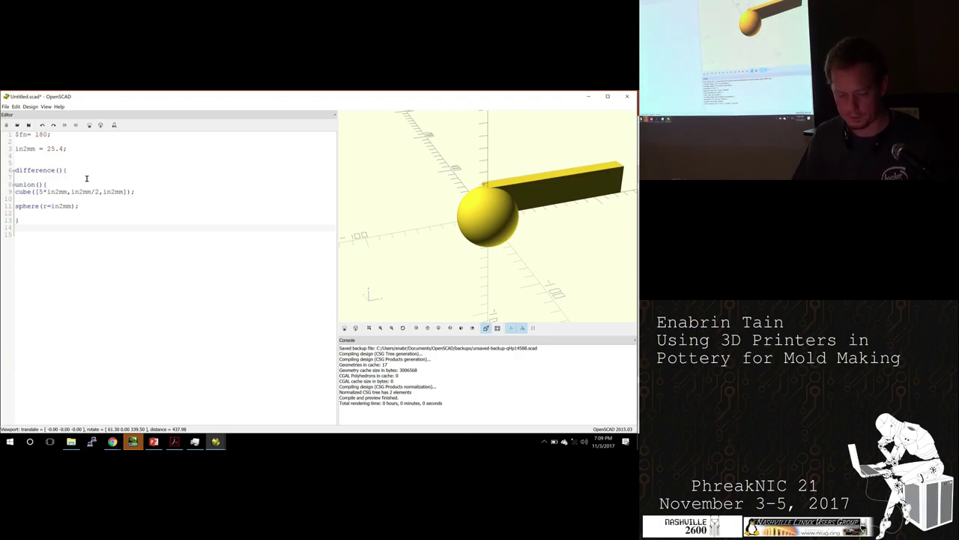
type("cylind")
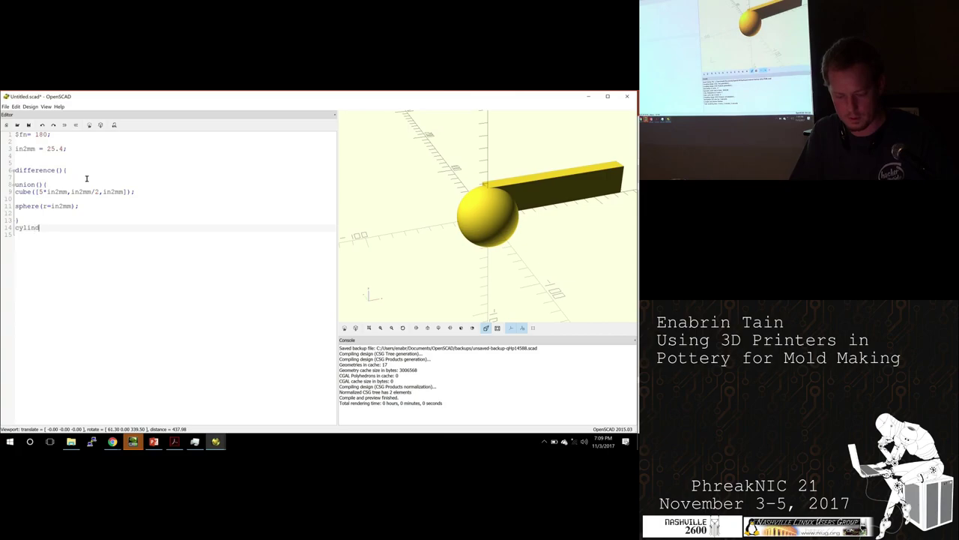
type("er()")
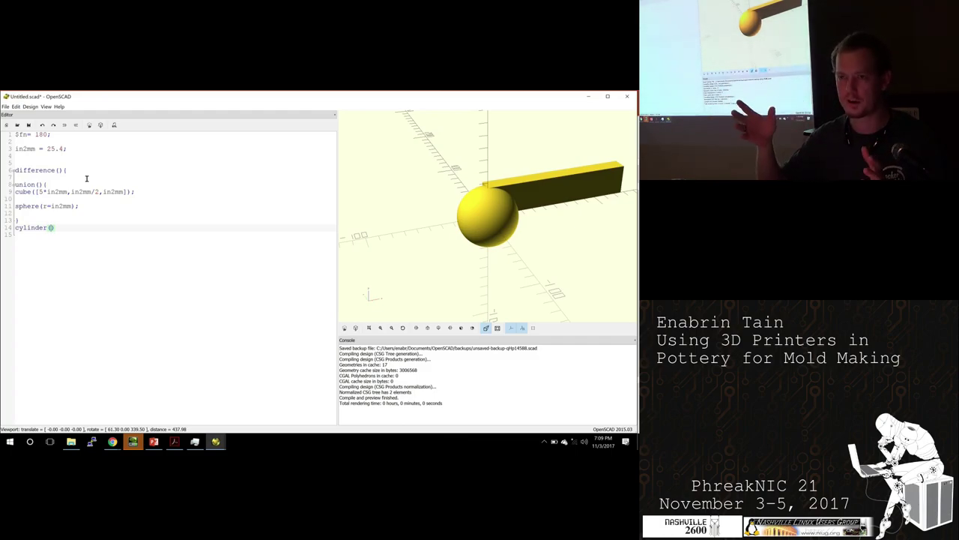
type("d")
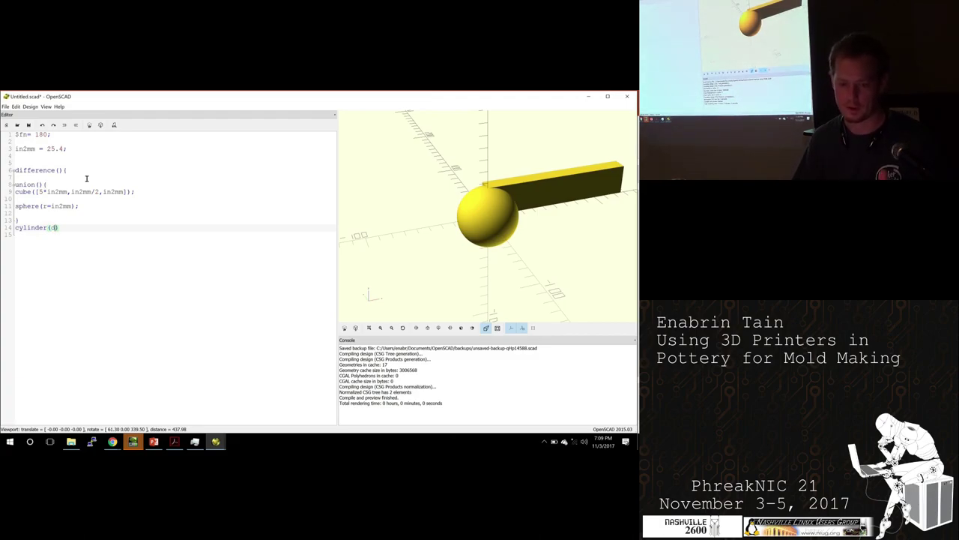
type("=")
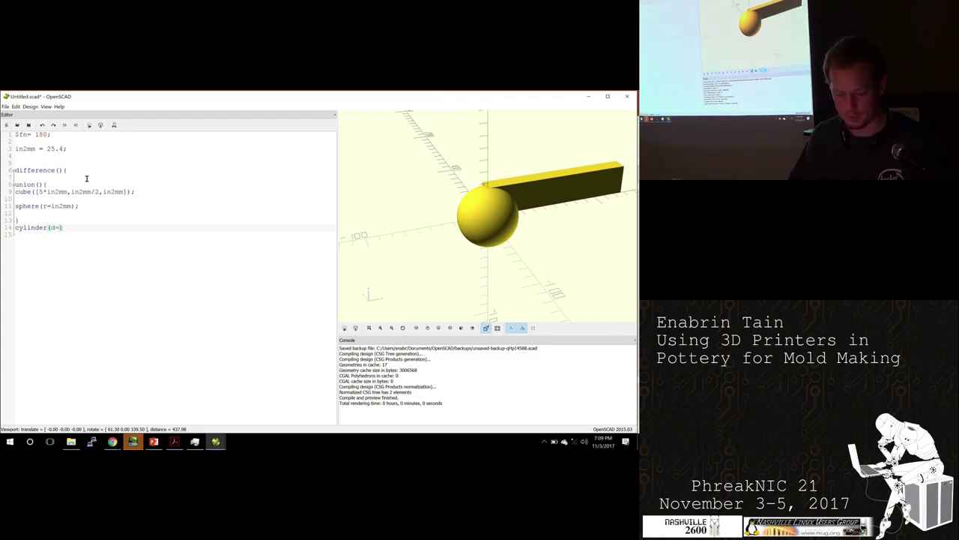
type("in2mm")
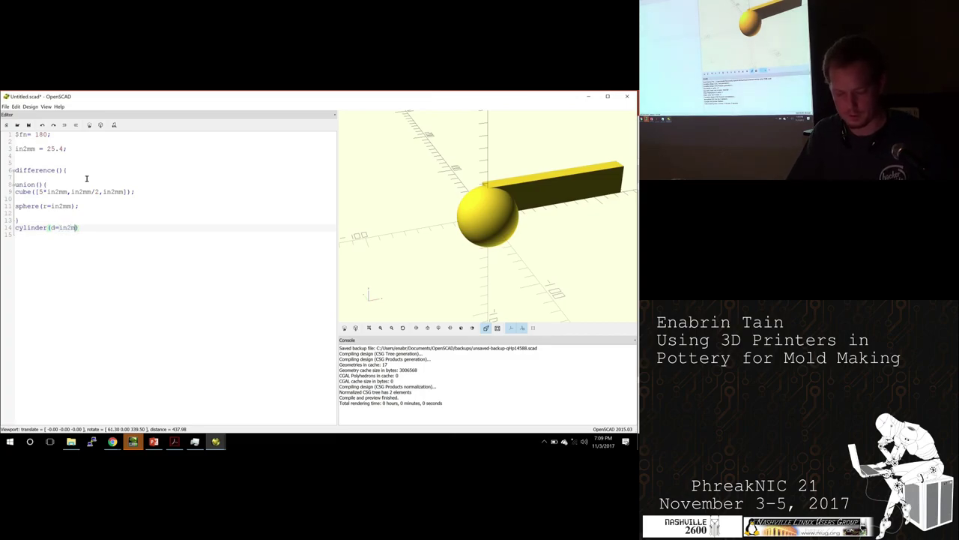
Step: Give the cylinder the height h=6*in2mm and close the difference block with a brace on the following line
type(", ")
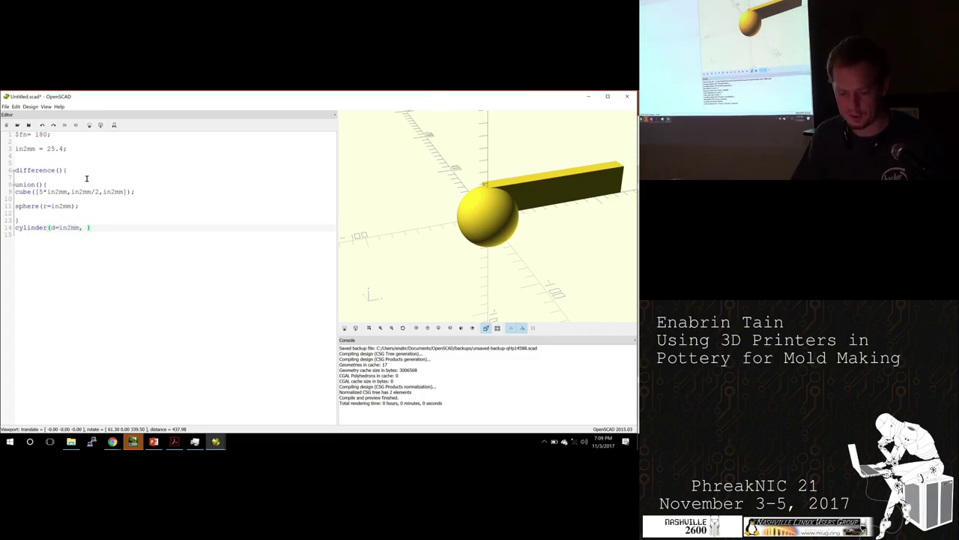
type("h")
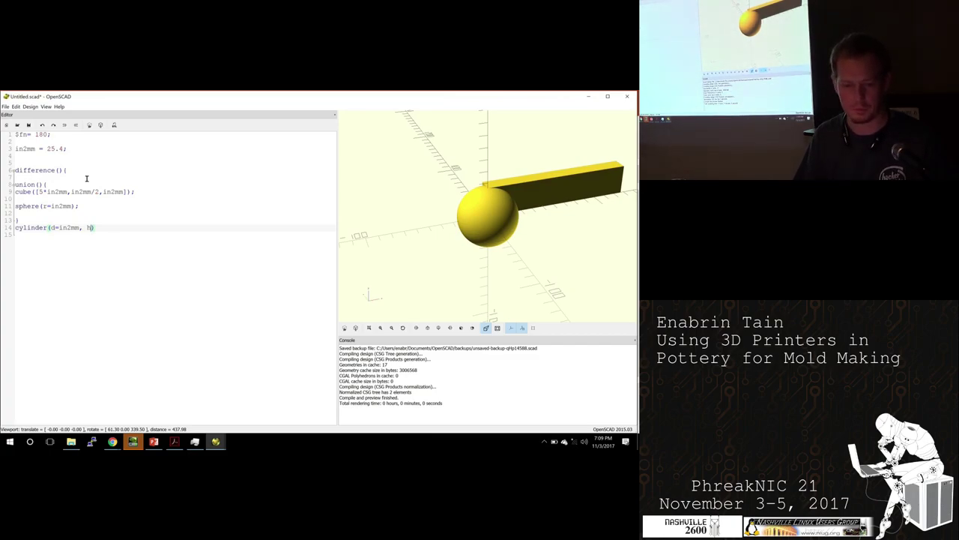
type("=")
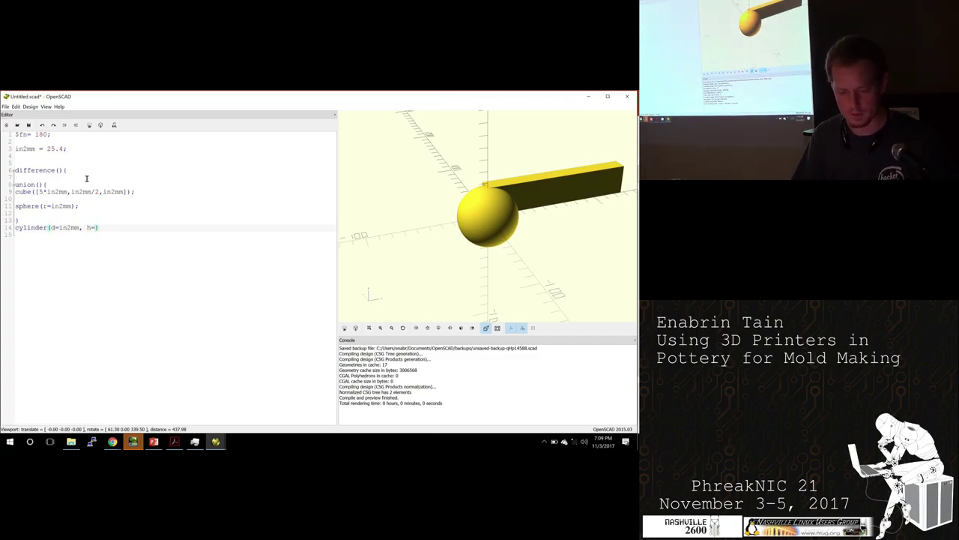
type("6")
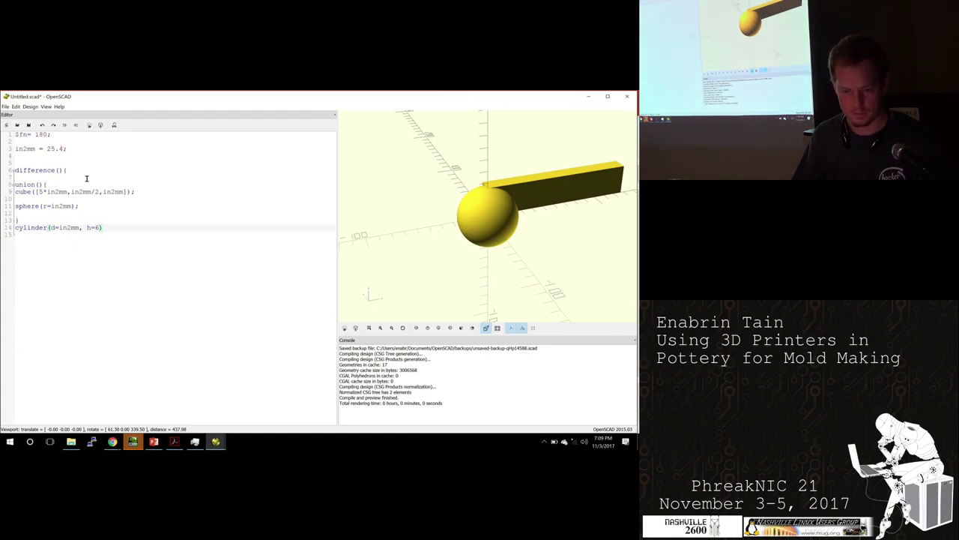
type("*in")
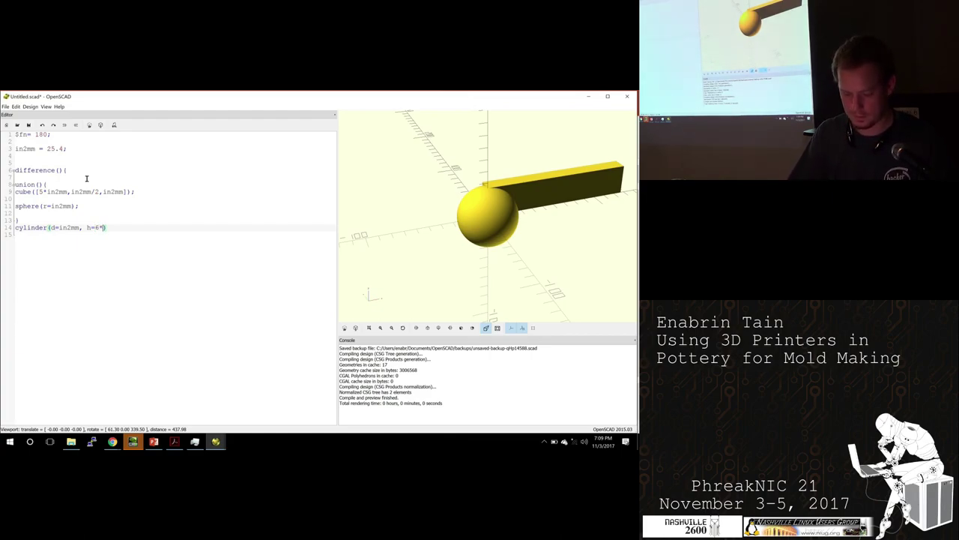
type("2mm")
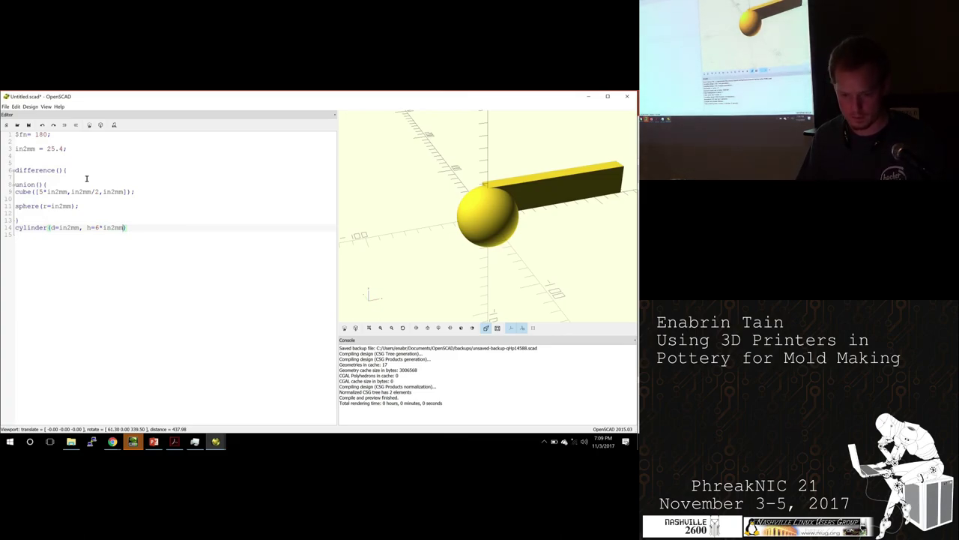
key("Return")
type("}")
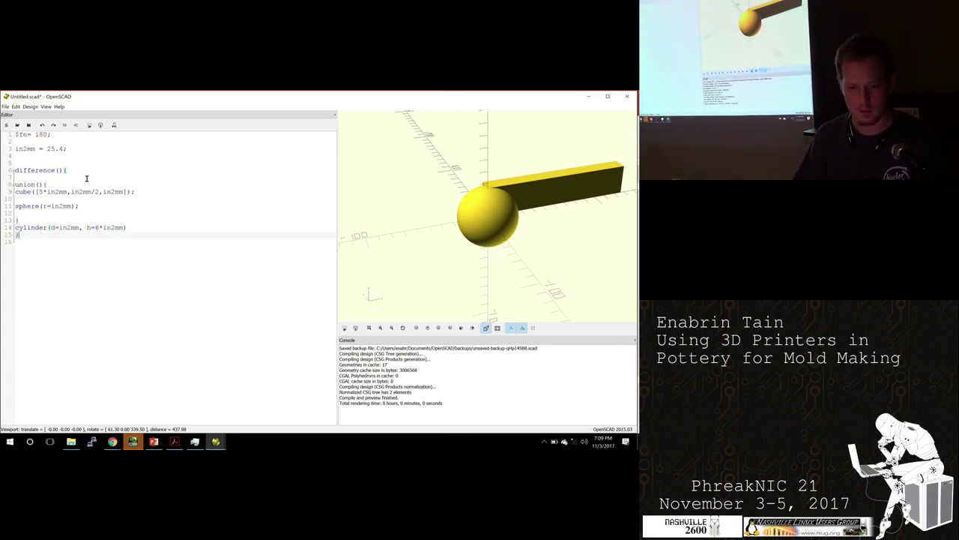
Step: End the cylinder statement with a semicolon, place the difference block's closing brace two lines below it, and preview the model
key("F5")
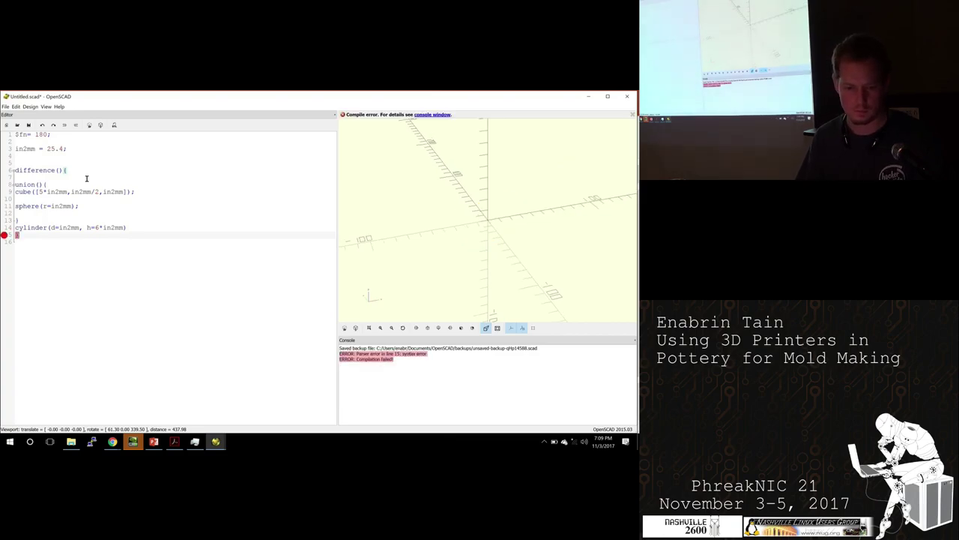
key("BackSpace")
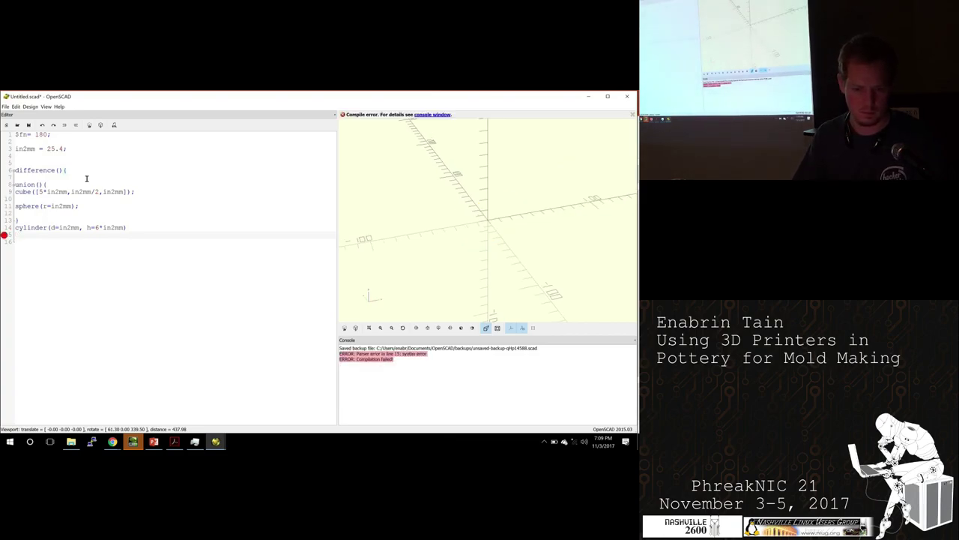
left_click(150, 225)
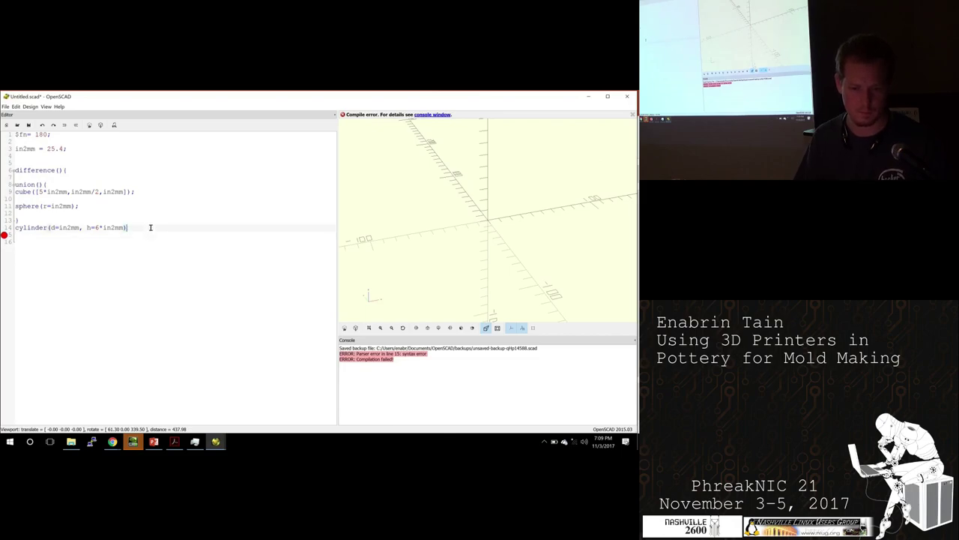
left_click(101, 214)
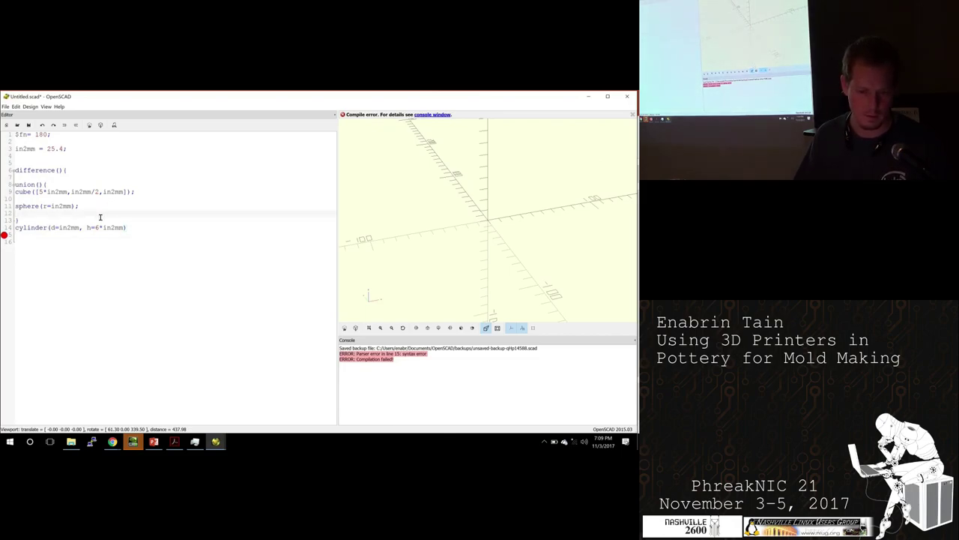
left_click(97, 221)
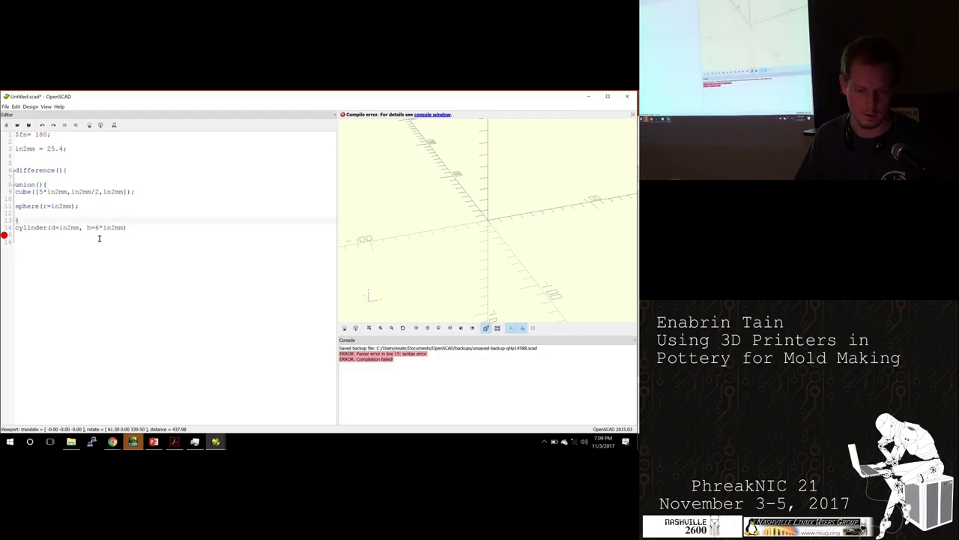
left_click(129, 227)
type(";")
key("Return")
key("Return")
type("}")
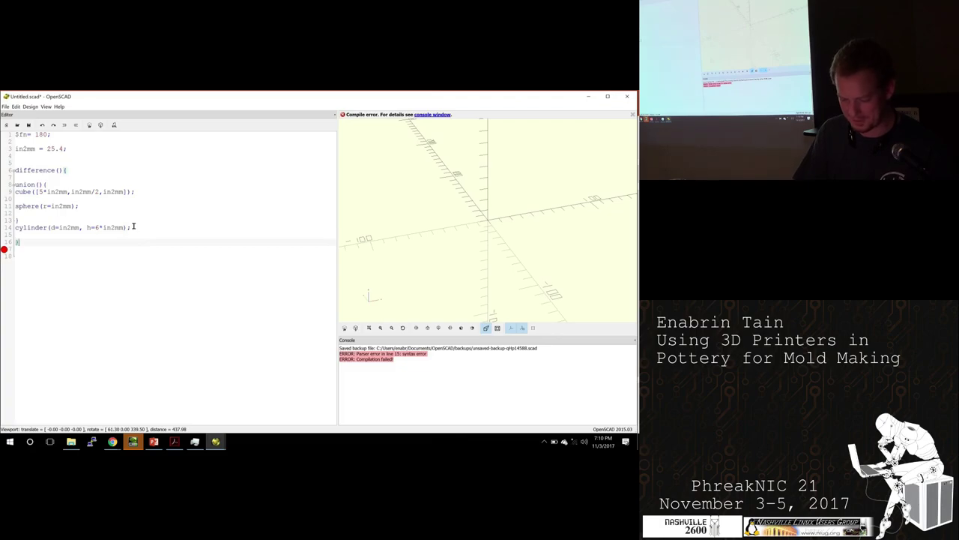
key("F5")
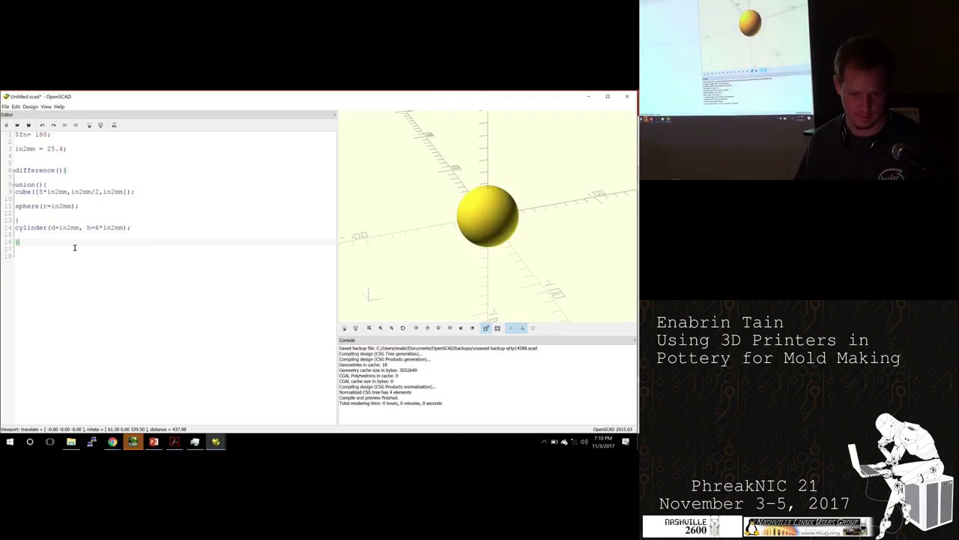
Step: Put the difference block's opening brace on its own line, comment out difference() with //, and render the model
left_click(60, 165)
left_click(63, 170)
key("Return")
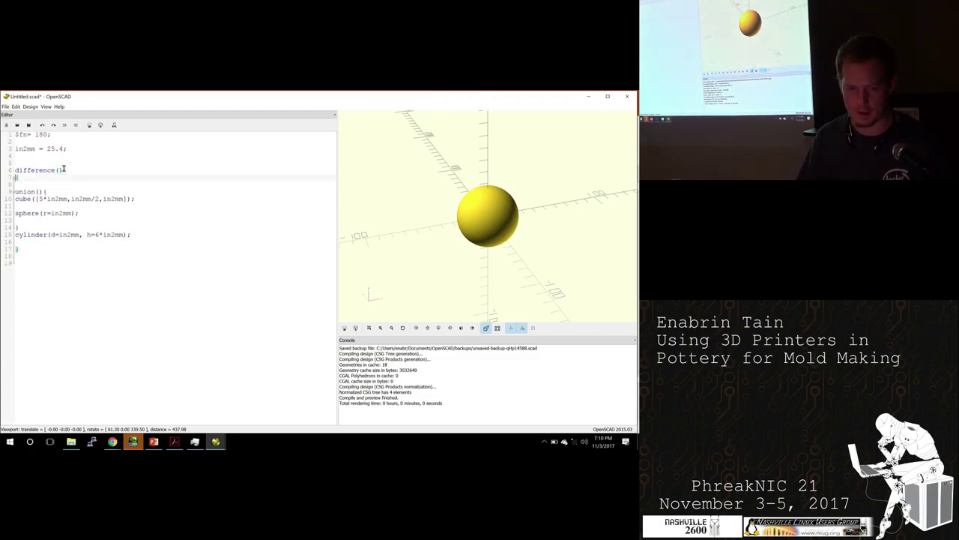
key("Up")
type("//")
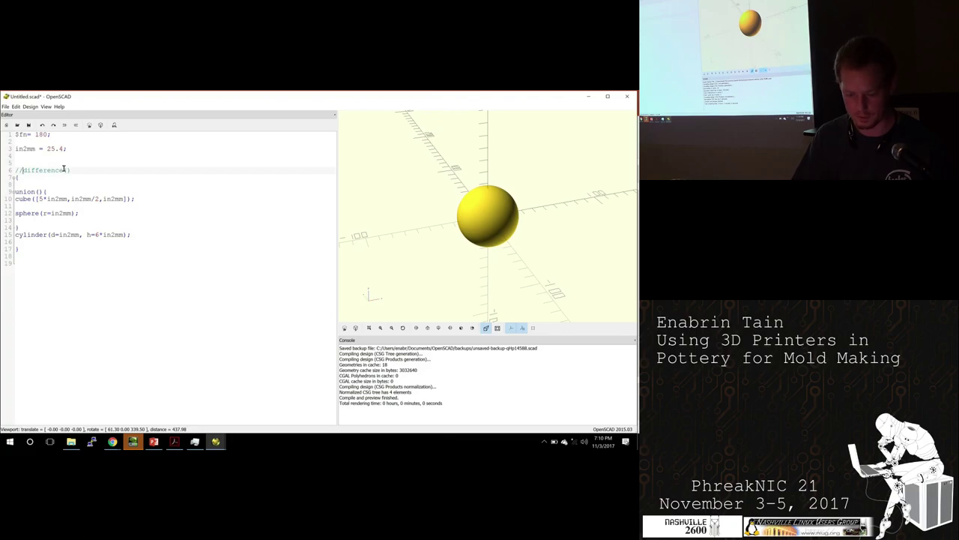
key("F6")
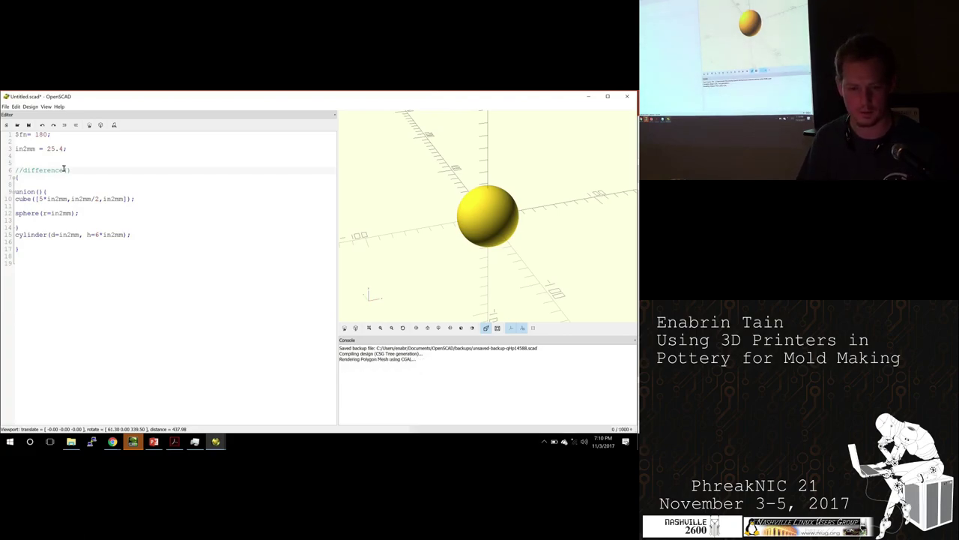
Step: Indent the union block and the cylinder statement one level inside the outer braces
left_click_drag(15, 191, 45, 241)
key("Delete")
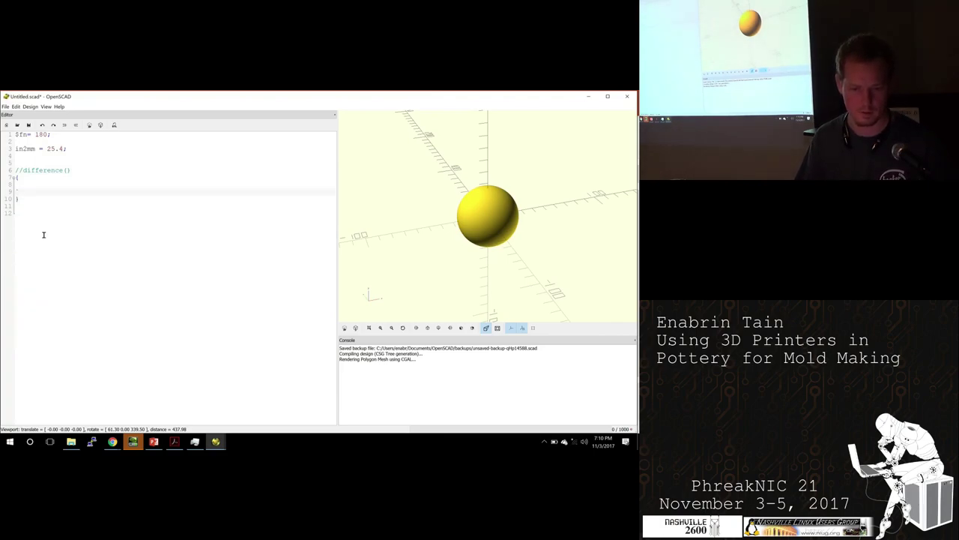
key("ctrl+z")
left_click(57, 197)
left_click(63, 192)
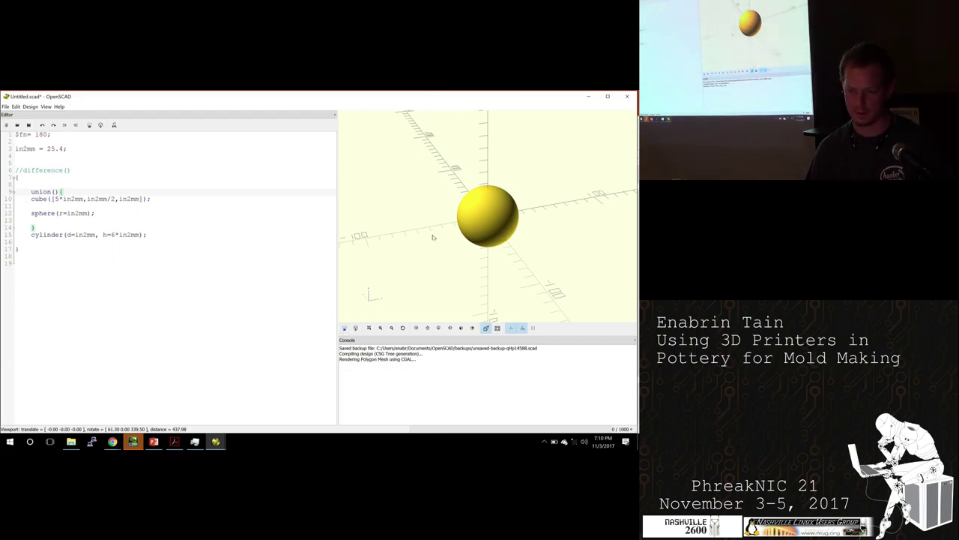
Step: Remove the blank lines directly above and below the sphere statement in the union block
left_click(37, 206)
key("BackSpace")
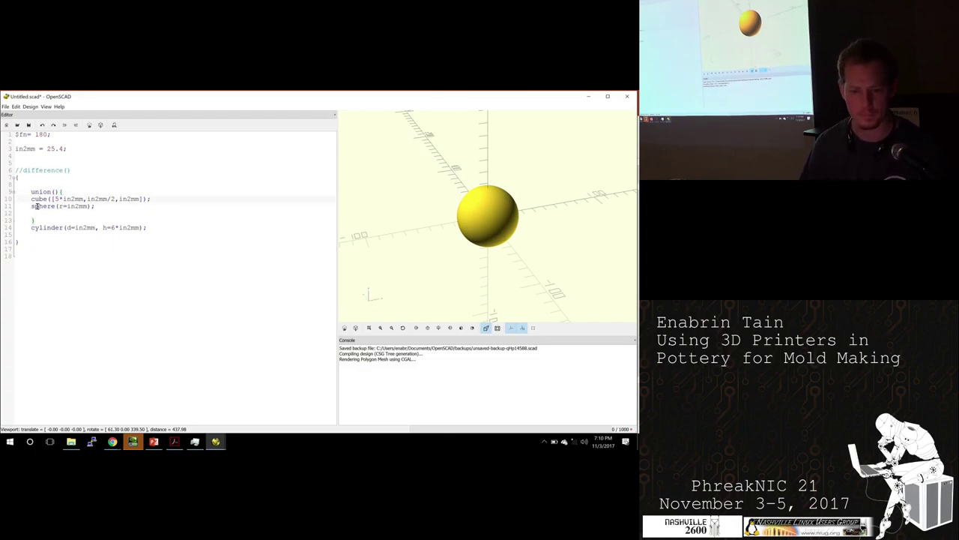
left_click(126, 206)
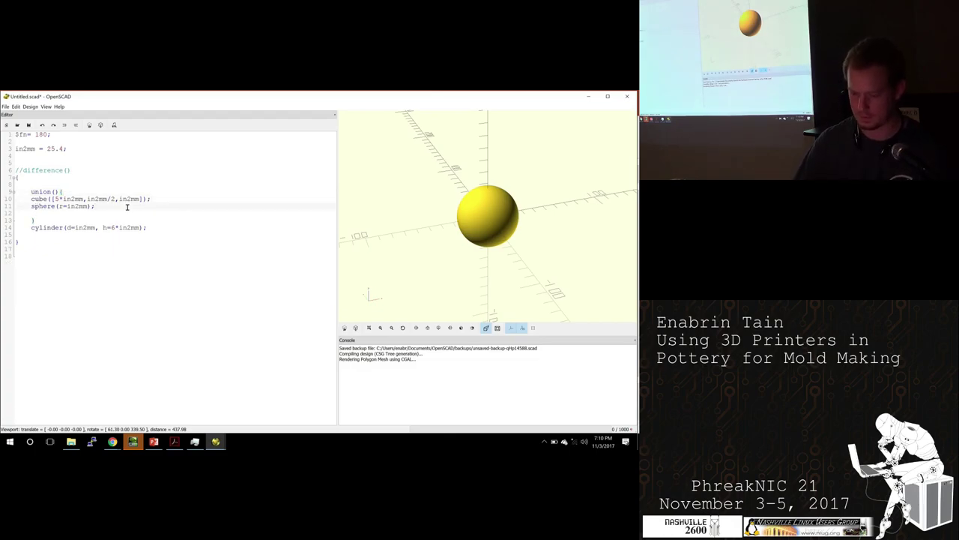
key("Delete")
left_click_drag(66, 199, 67, 206)
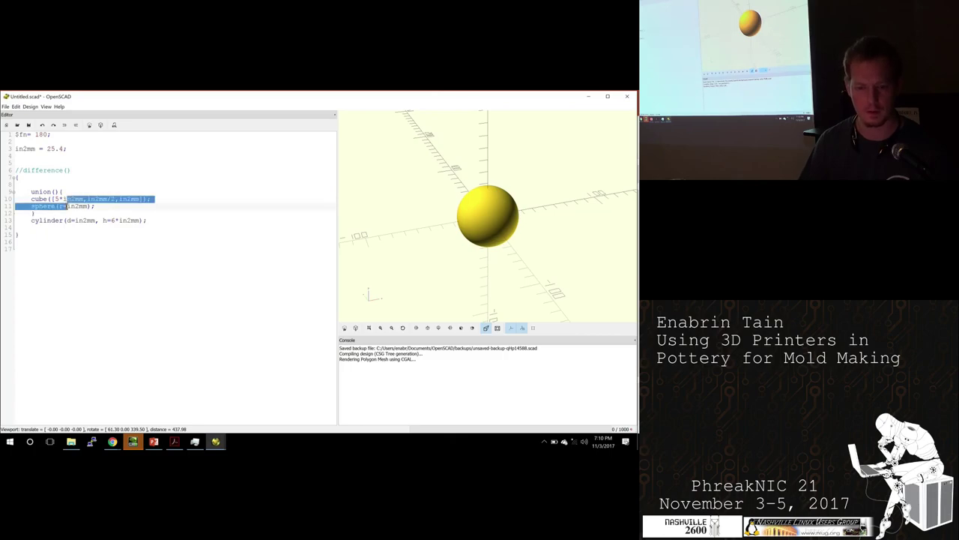
Step: Comment out the cylinder statement with // and indent the cube and sphere statements one level inside the union block
left_click(33, 221)
type("//")
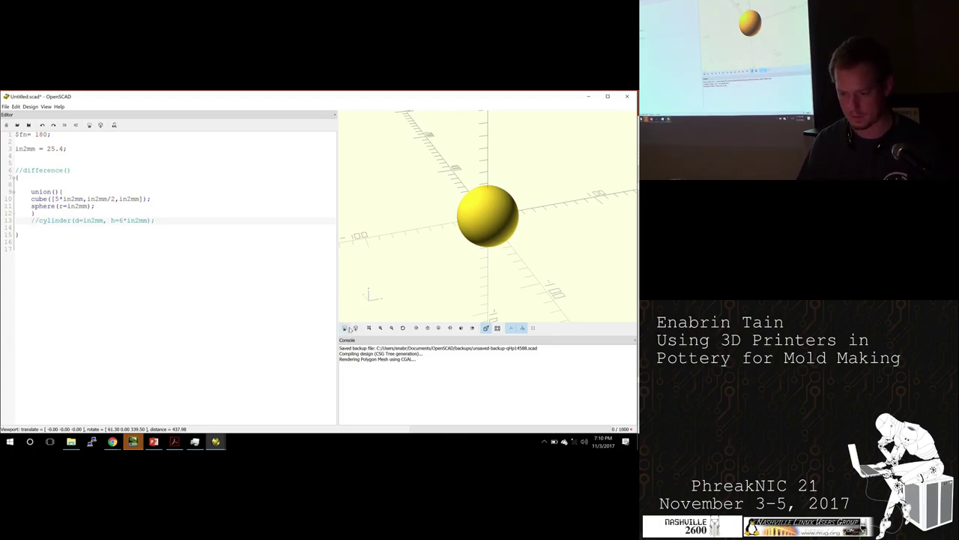
left_click(61, 198)
mouse_move(48, 199)
left_mouse_down()
mouse_move(97, 207)
mouse_move(51, 208)
left_mouse_up()
key("Tab")
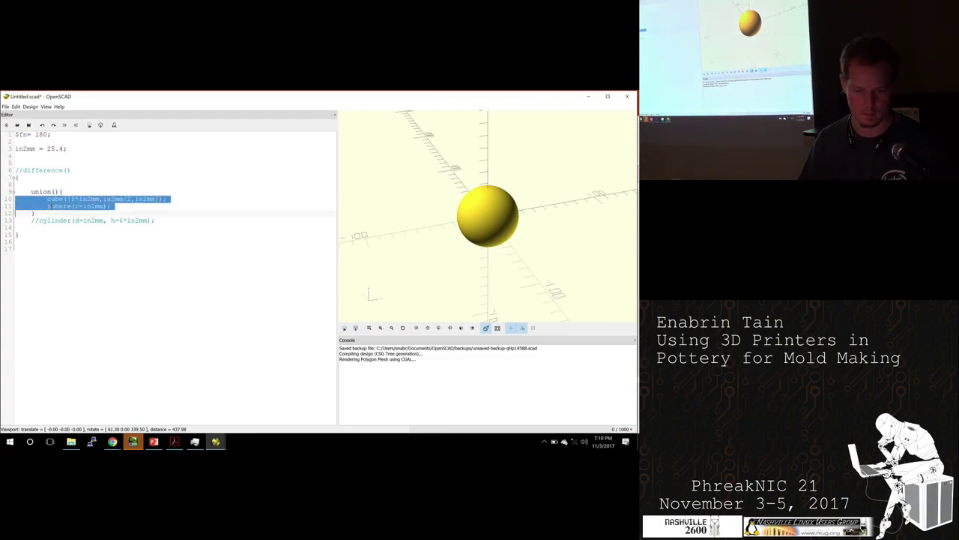
left_click(90, 184)
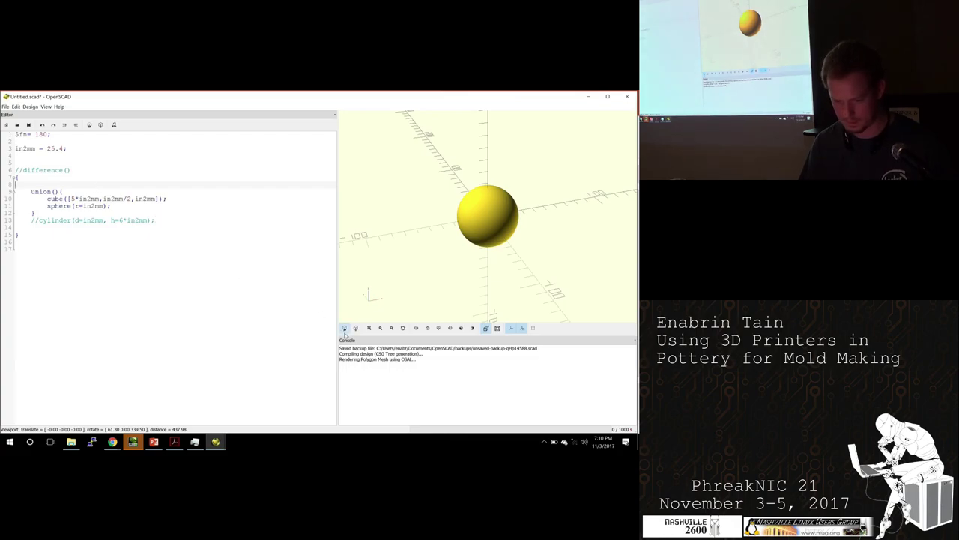
left_click(134, 441)
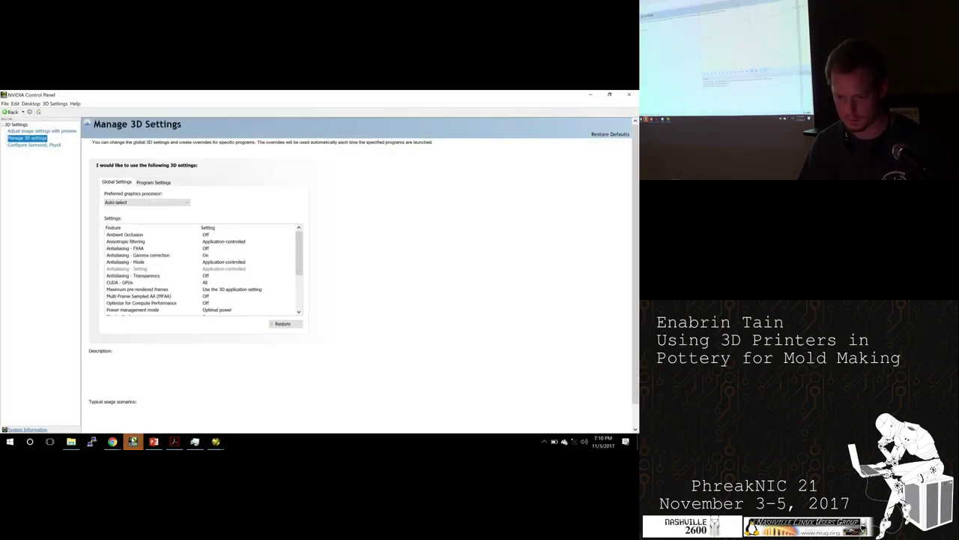
left_click(591, 94)
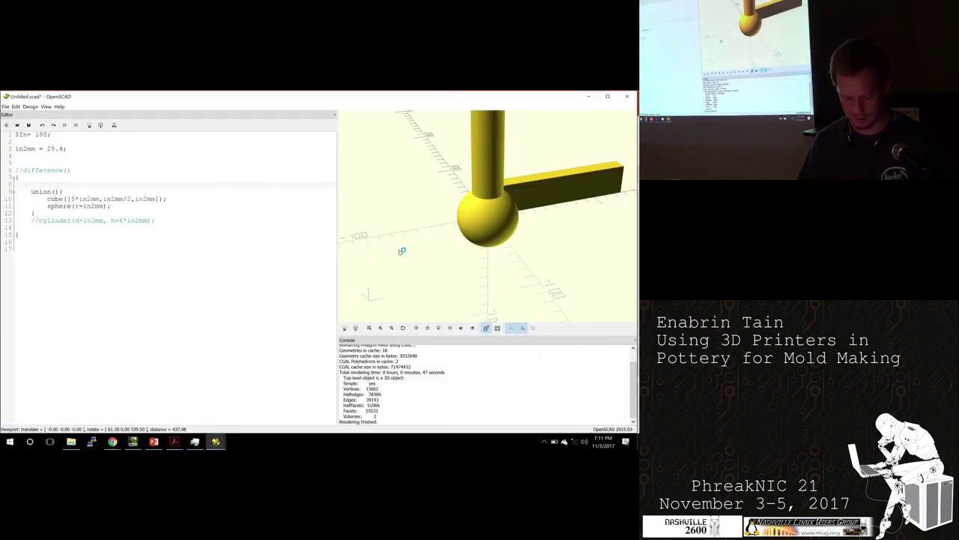
Step: Uncomment the cylinder statement and the difference() line by removing their // markers
left_click_drag(447, 255, 454, 265)
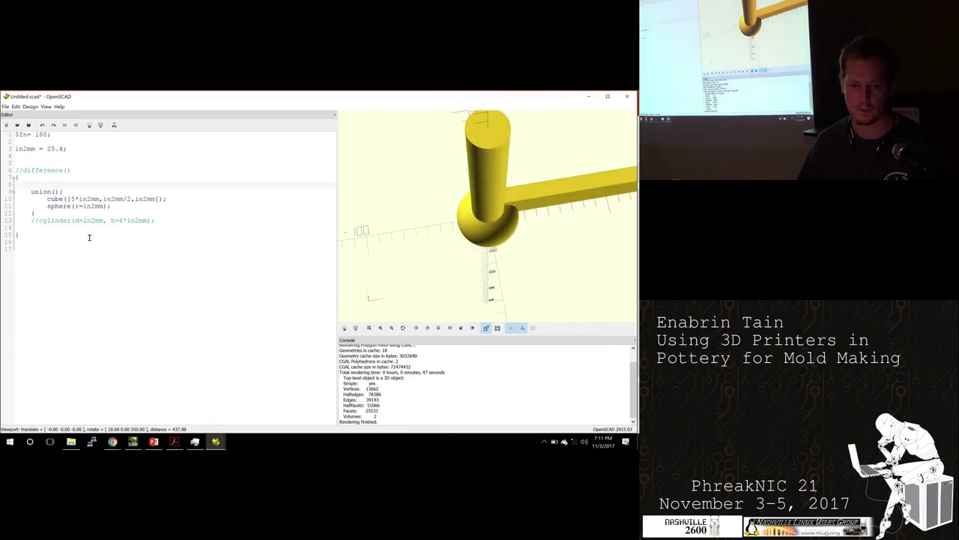
left_click(37, 222)
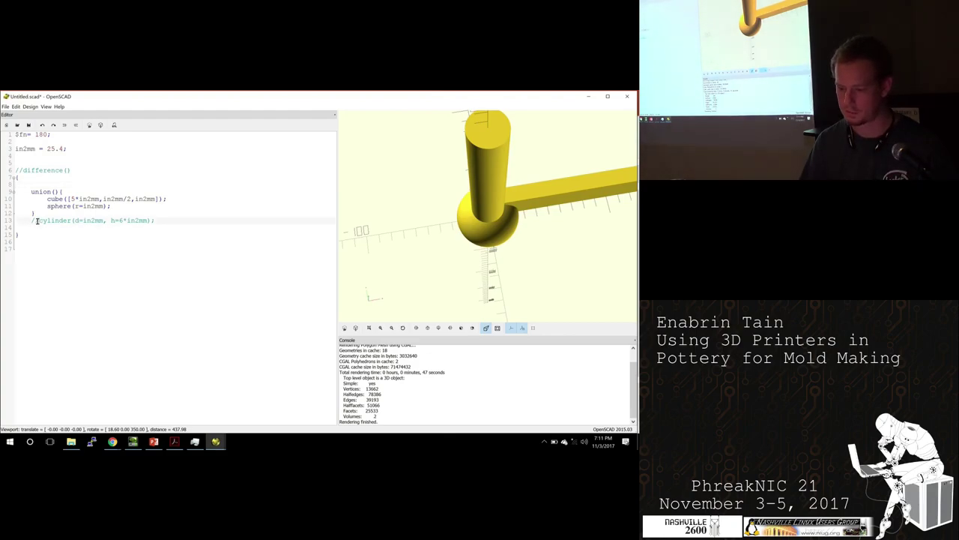
key("BackSpace")
key("BackSpace")
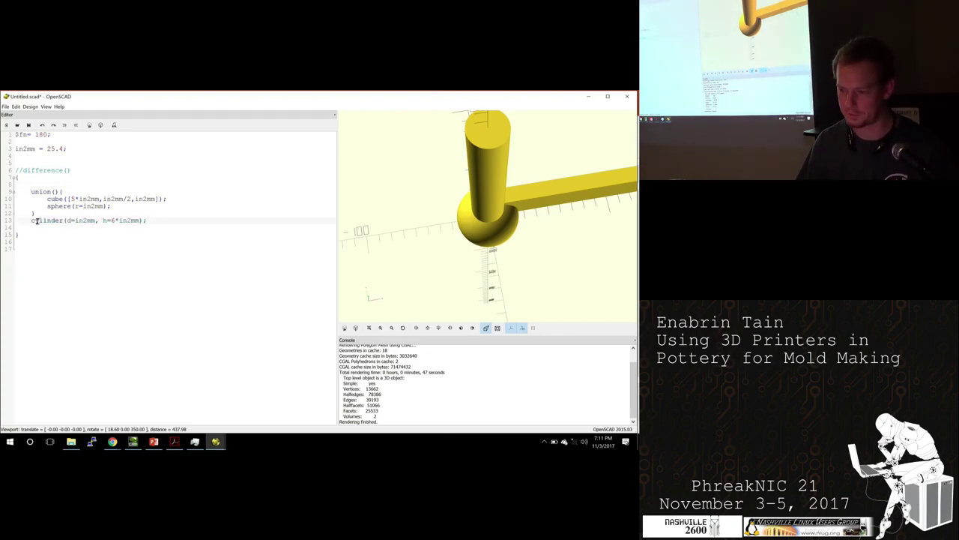
left_click(23, 171)
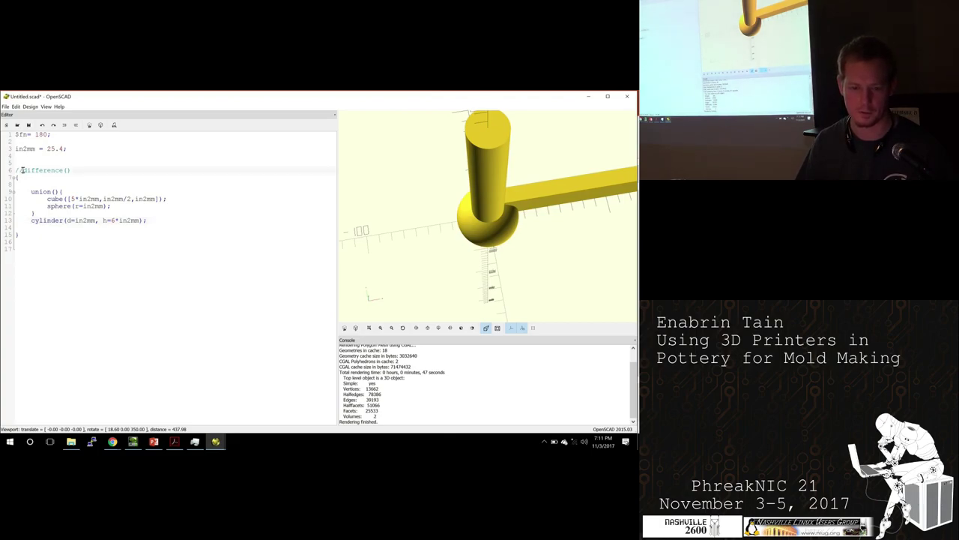
key("BackSpace")
key("BackSpace")
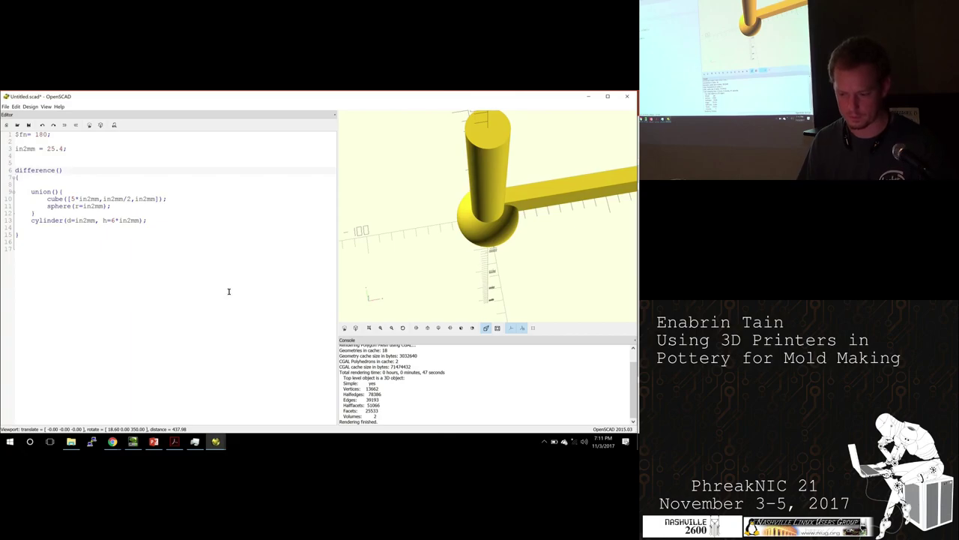
Step: Preview the difference model, render it fully, and inspect the cylindrical cut in the sphere
left_click(345, 329)
left_click_drag(480, 300, 492, 250)
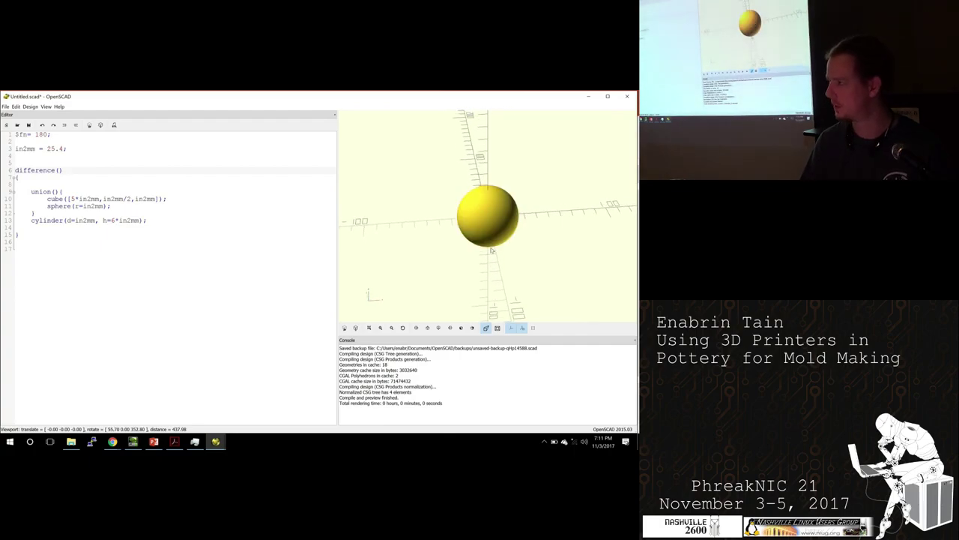
left_click_drag(506, 245, 525, 252)
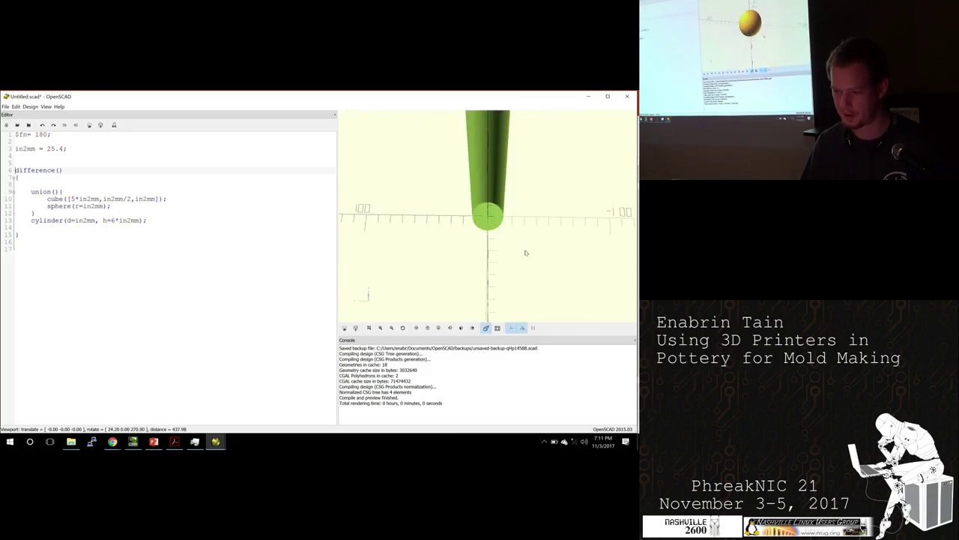
left_click(357, 328)
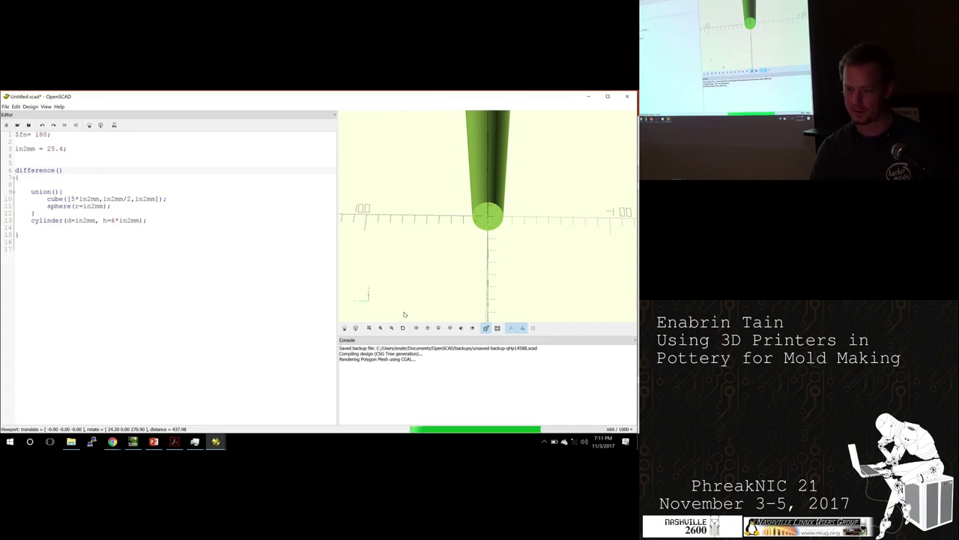
mouse_move(480, 276)
left_mouse_down()
mouse_move(509, 276)
mouse_move(464, 266)
mouse_move(471, 276)
left_mouse_up()
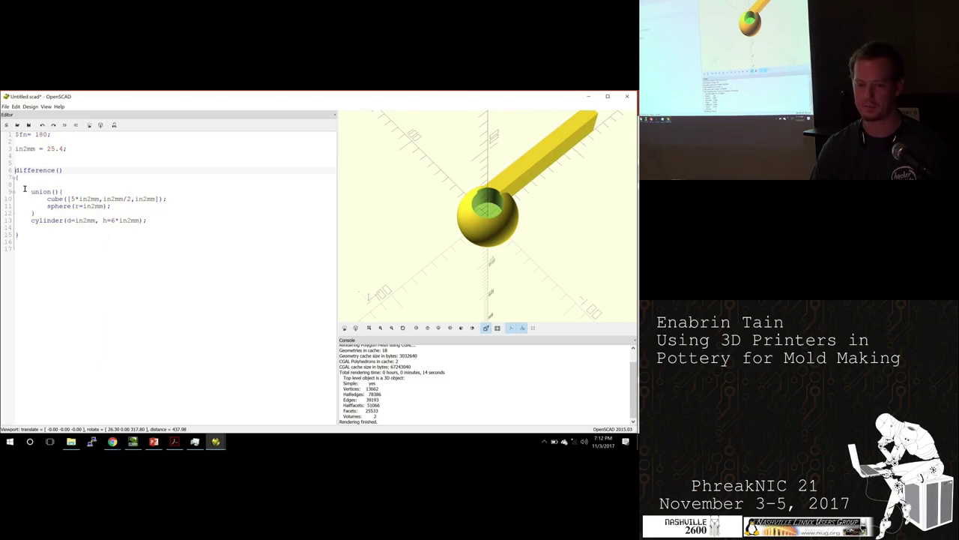
left_click_drag(39, 192, 110, 212)
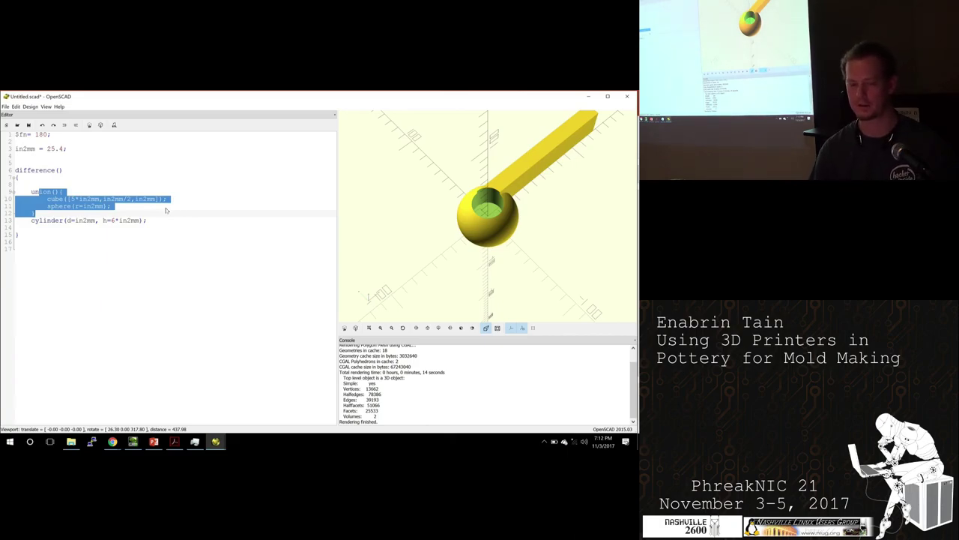
left_click(72, 184)
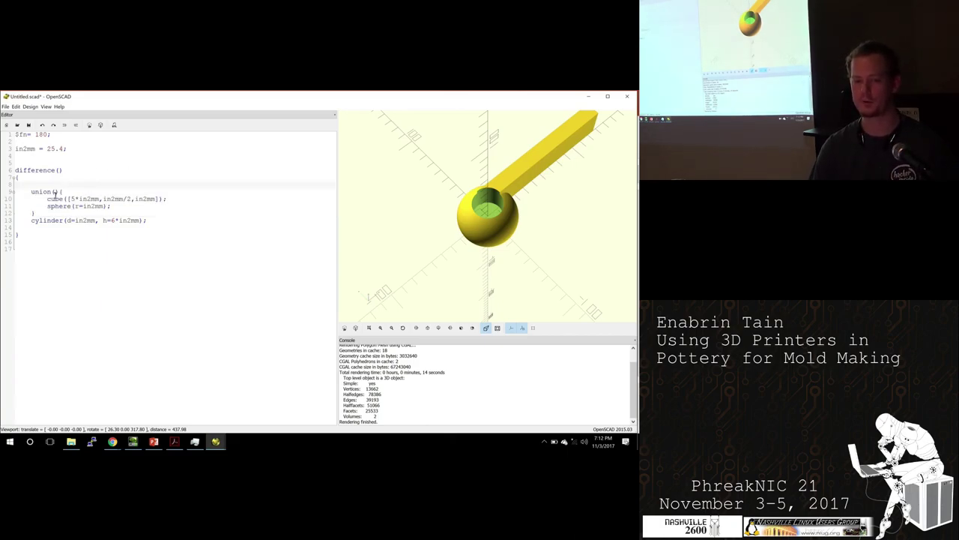
left_click_drag(32, 192, 38, 193)
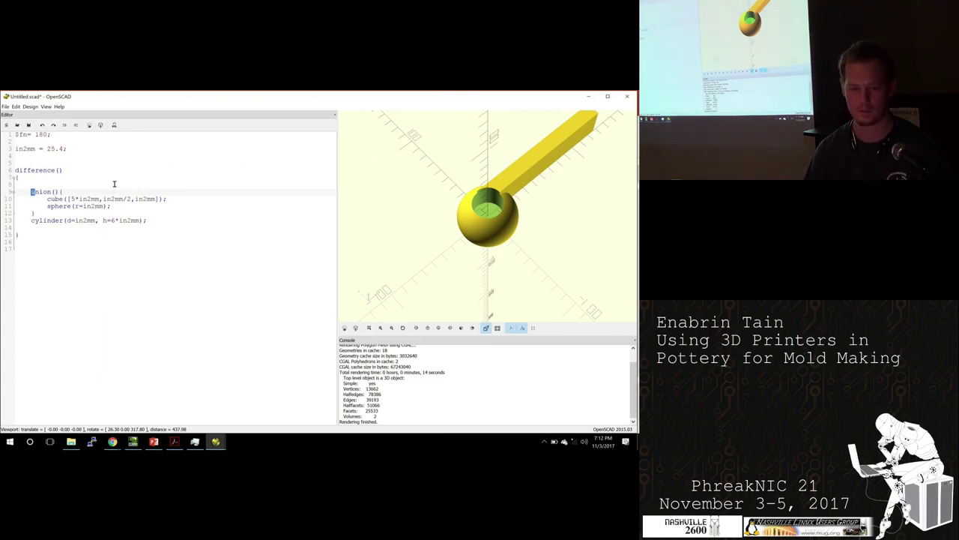
Step: Comment out the entire difference block by enclosing it in /* and */
left_click(63, 236)
type("/")
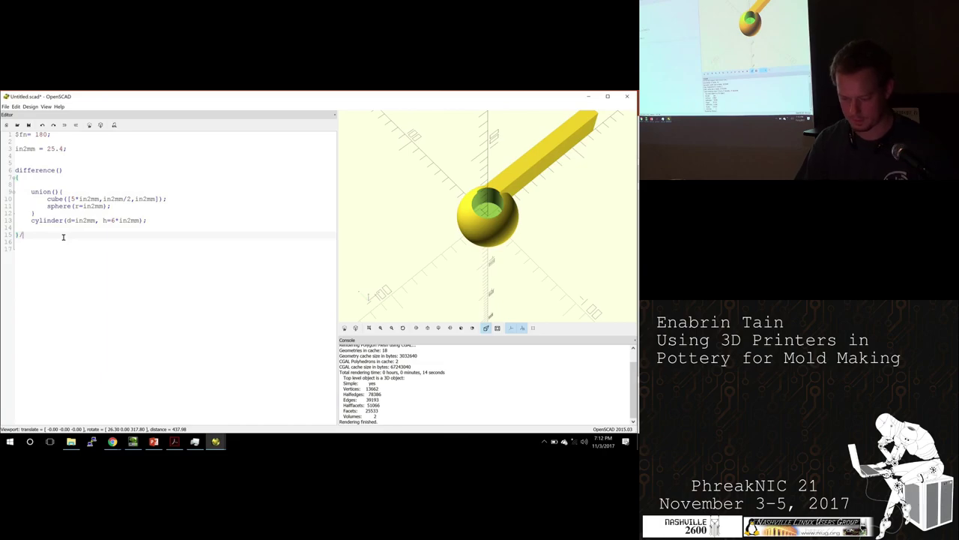
type("*")
key("BackSpace")
type("/")
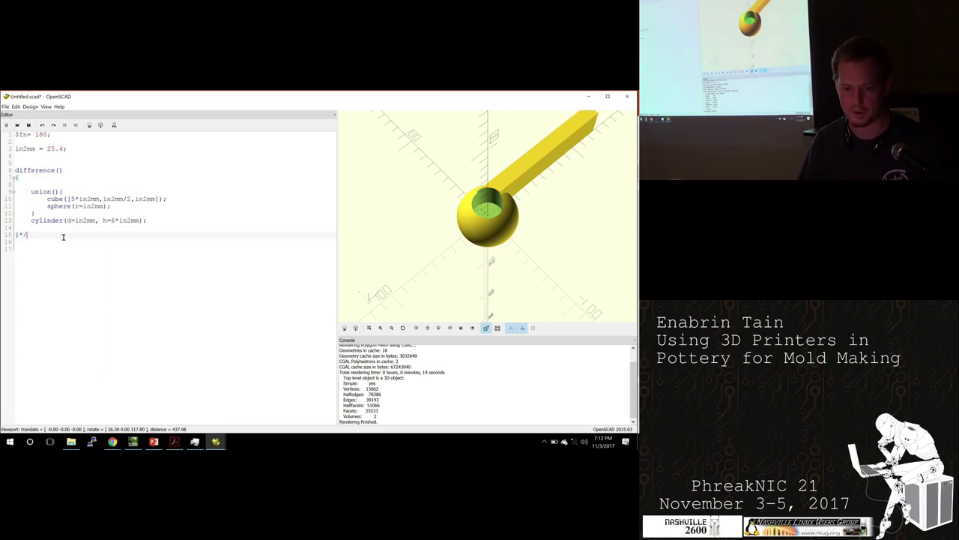
left_click(15, 170)
type("/*")
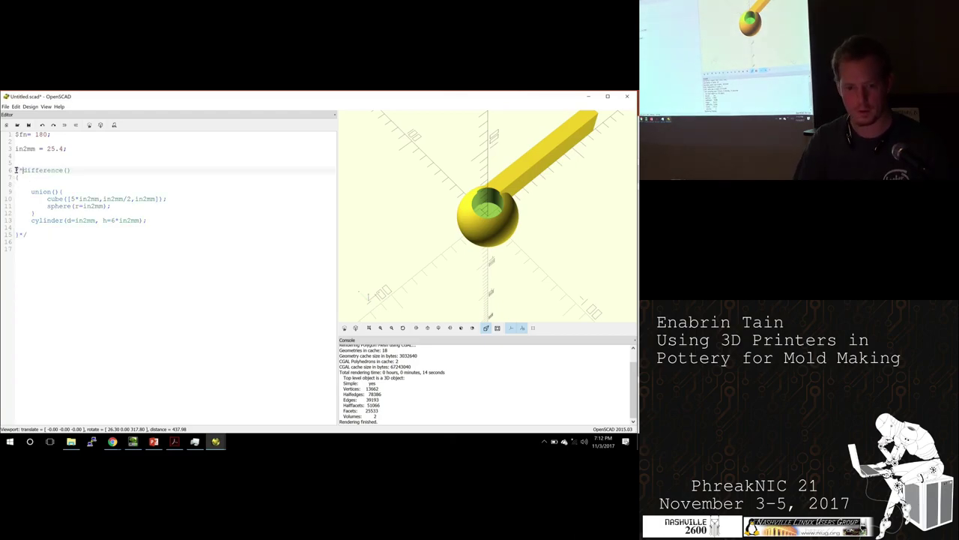
Step: Copy the union block containing the cube and sphere and paste it below the commented-out difference block
left_click(119, 301)
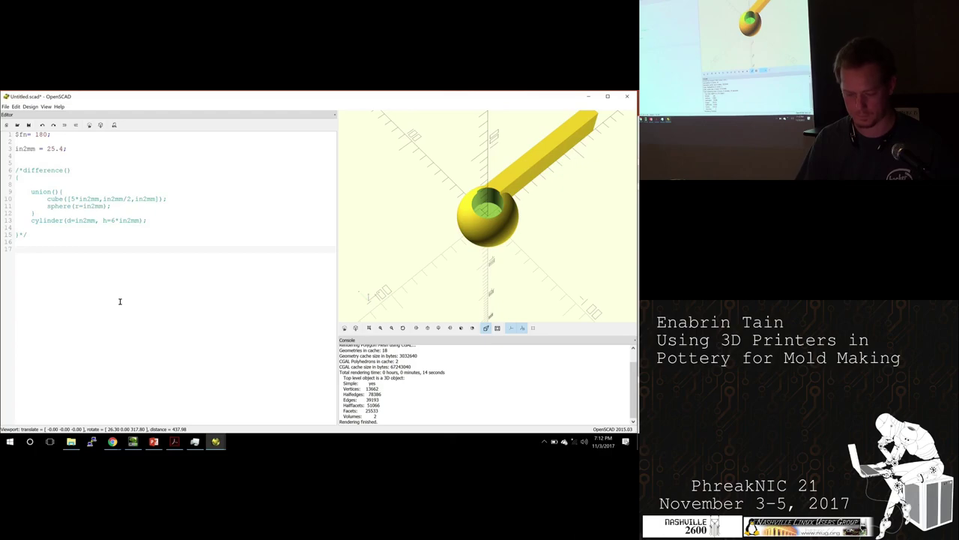
left_click(124, 207)
left_click_drag(119, 212, 122, 185)
key("ctrl+c")
left_click(88, 291)
key("ctrl+v")
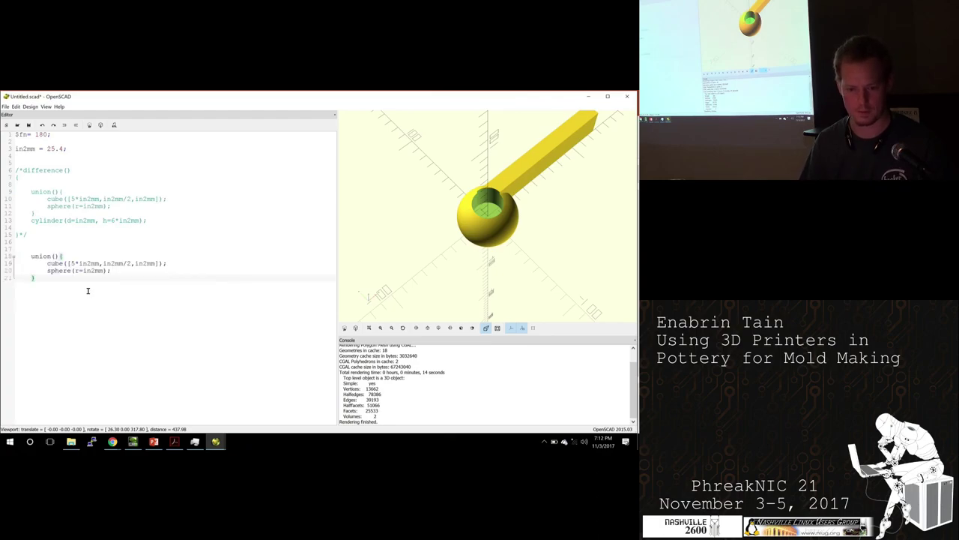
Step: Replace union with hull in the copied block, preview the model, and inspect the hulled shape from different angles
double_click(35, 257)
type("hull")
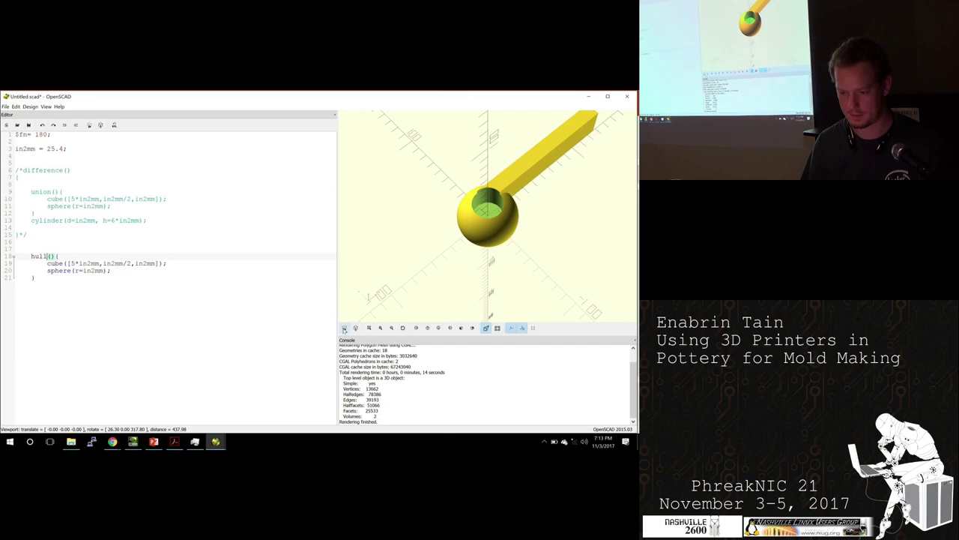
left_click(344, 328)
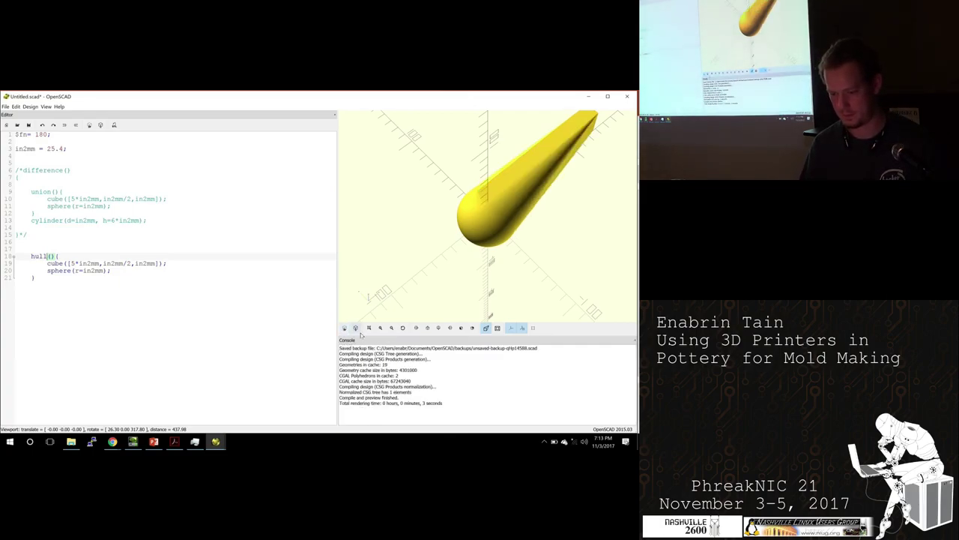
mouse_move(554, 239)
left_mouse_down()
mouse_move(550, 216)
mouse_move(573, 228)
mouse_move(575, 220)
mouse_move(564, 228)
left_mouse_up()
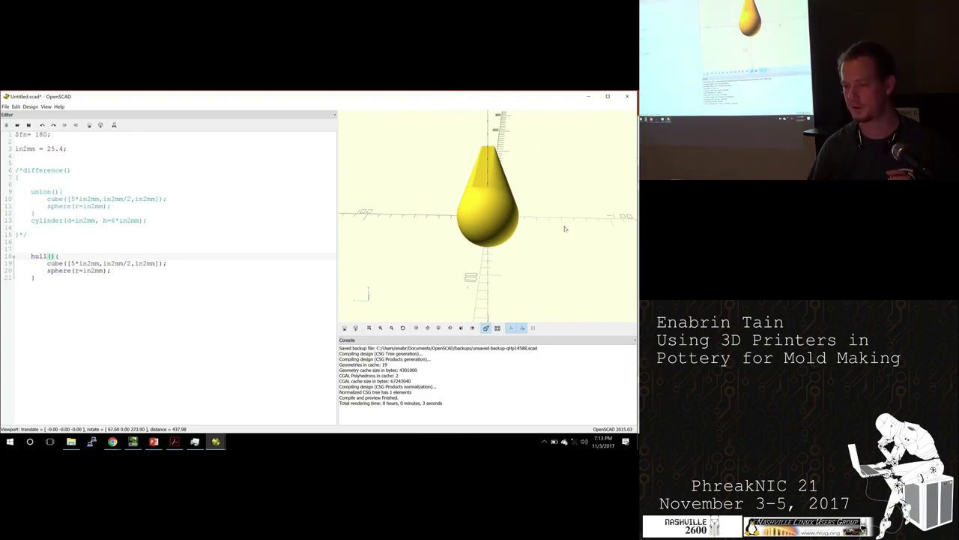
mouse_move(563, 227)
left_mouse_down()
mouse_move(539, 247)
mouse_move(528, 226)
mouse_move(513, 233)
mouse_move(530, 226)
mouse_move(548, 246)
mouse_move(552, 229)
mouse_move(569, 229)
mouse_move(524, 223)
mouse_move(548, 225)
mouse_move(557, 239)
left_mouse_up()
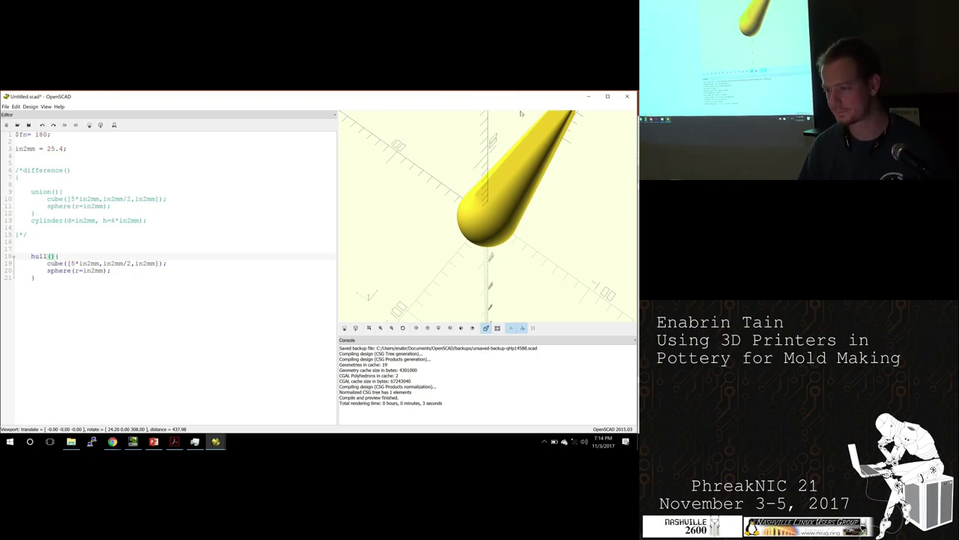
Step: Switch to the PowerPoint presentation, start the slide show at "OpenSCAD Basic techniques", and advance to the "3d Printing Mold Positives" slide
left_click(589, 96)
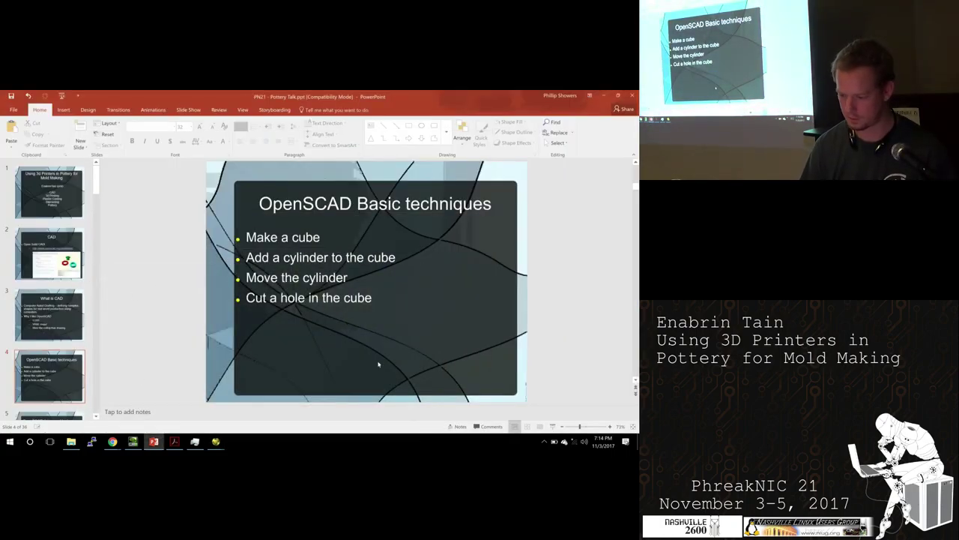
left_click(553, 426)
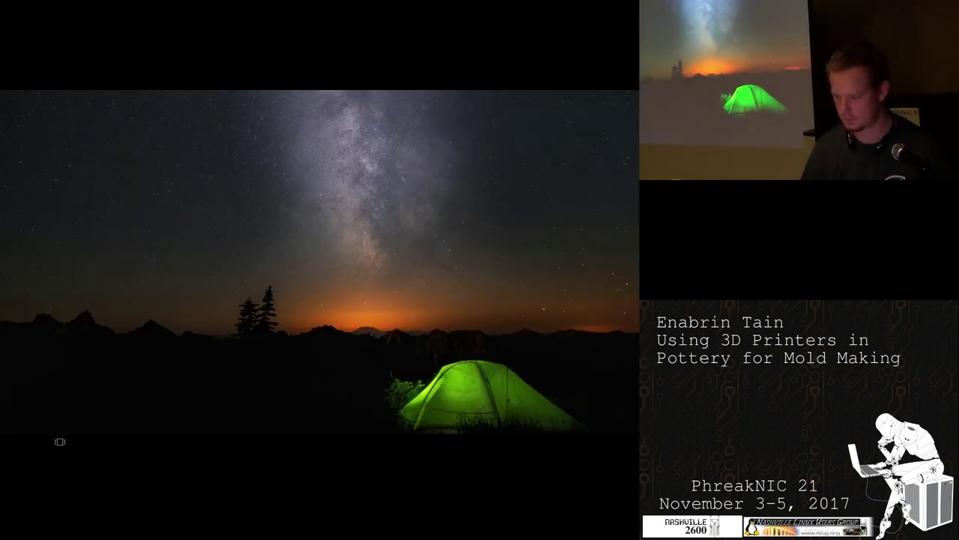
key("Right")
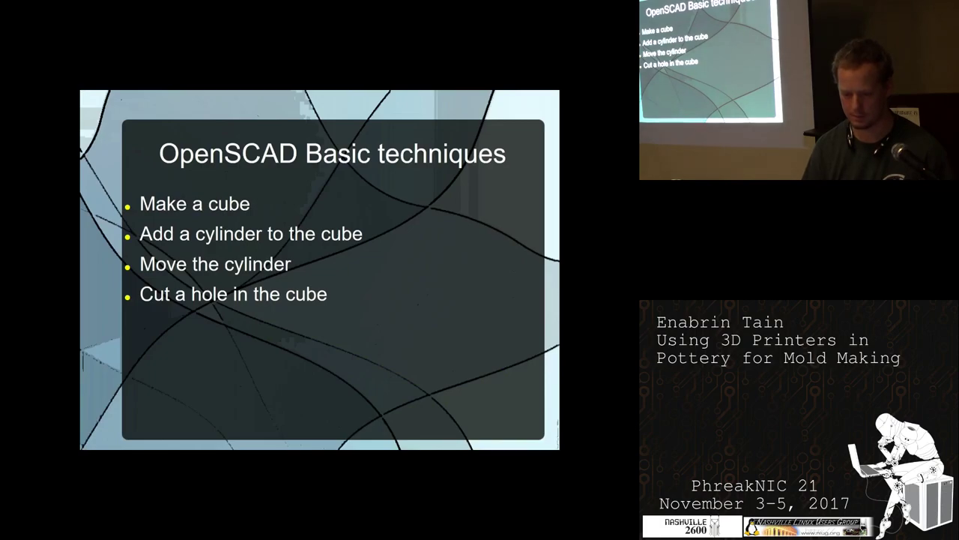
key("Right")
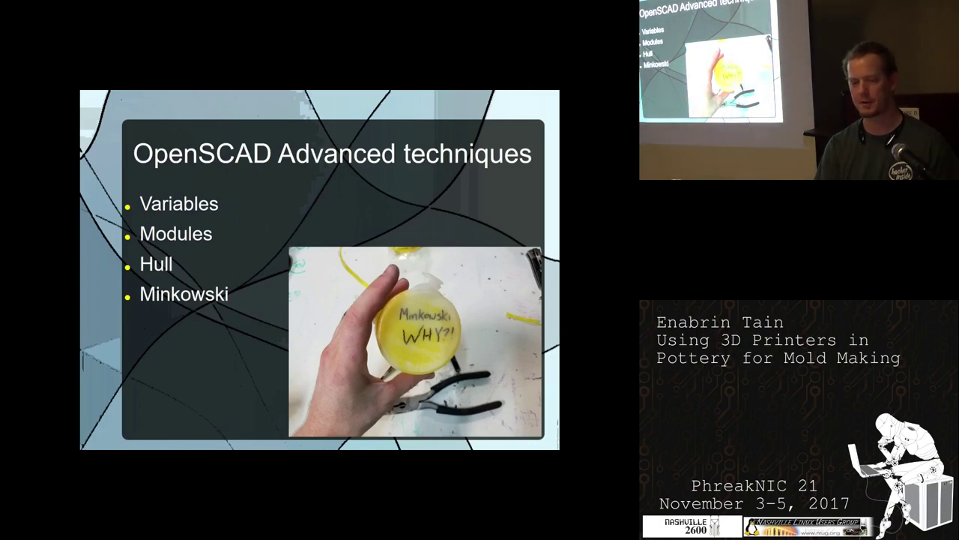
key("Right")
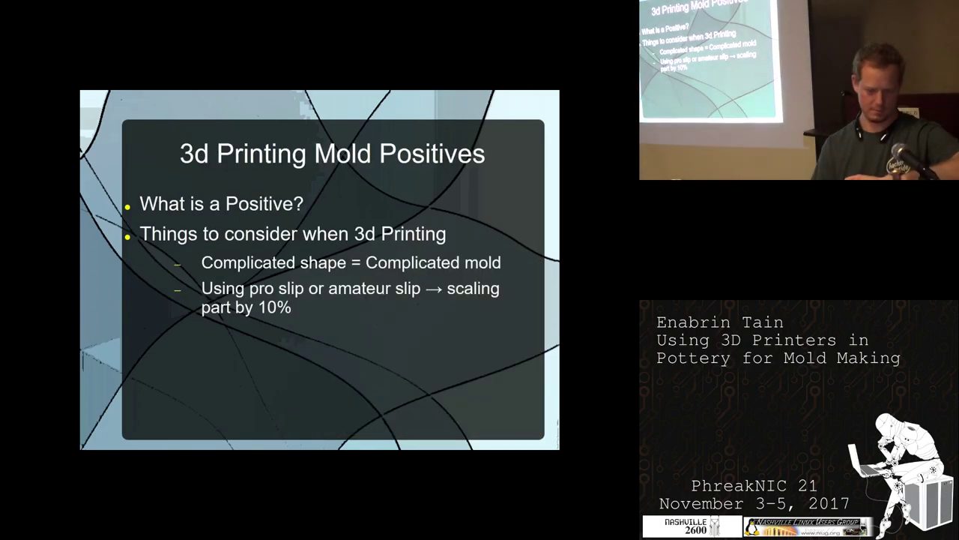